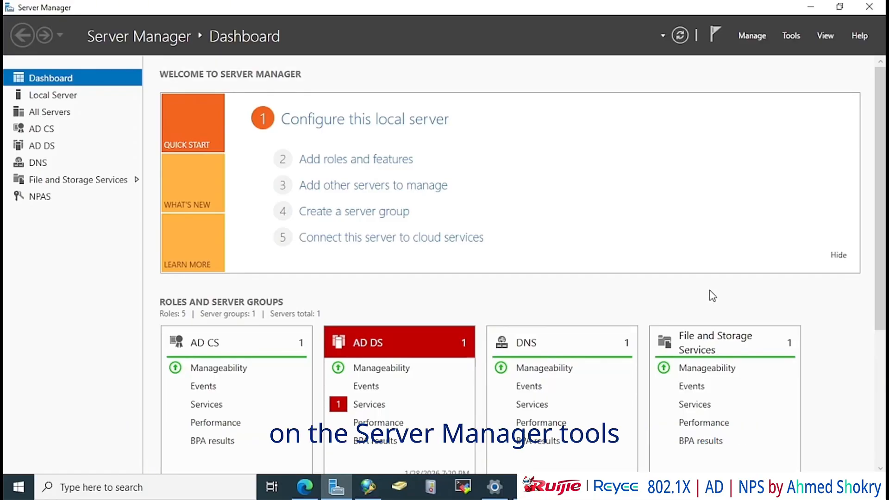
Open Active Directory Users and Computers and create the wifi-vlan1 group in Shokry.Local
click(791, 37)
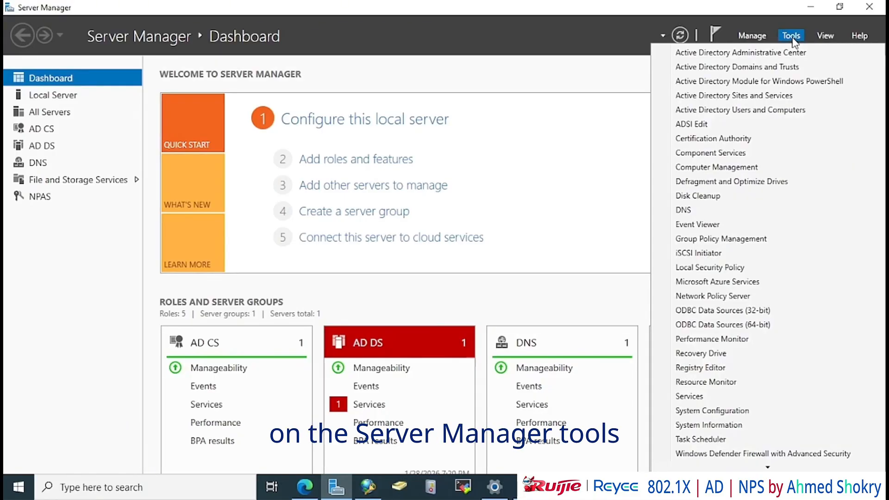
click(783, 109)
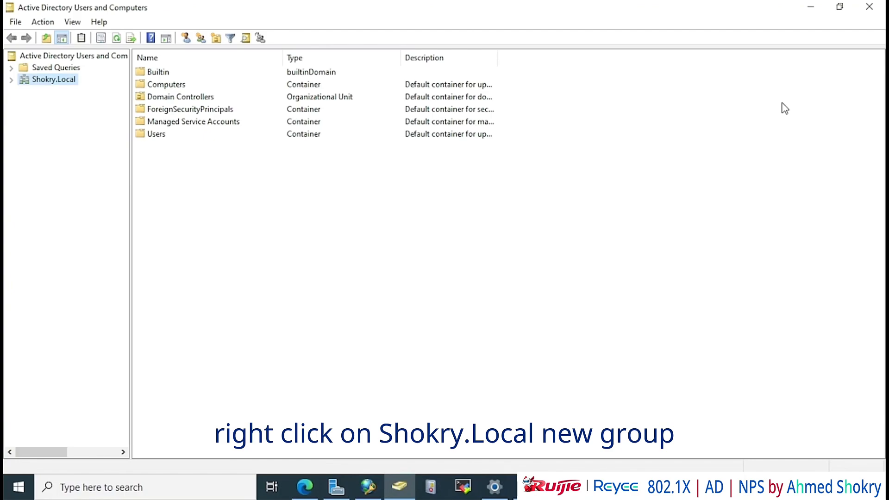
right_click(53, 82)
mouse_move(120, 182)
click(255, 212)
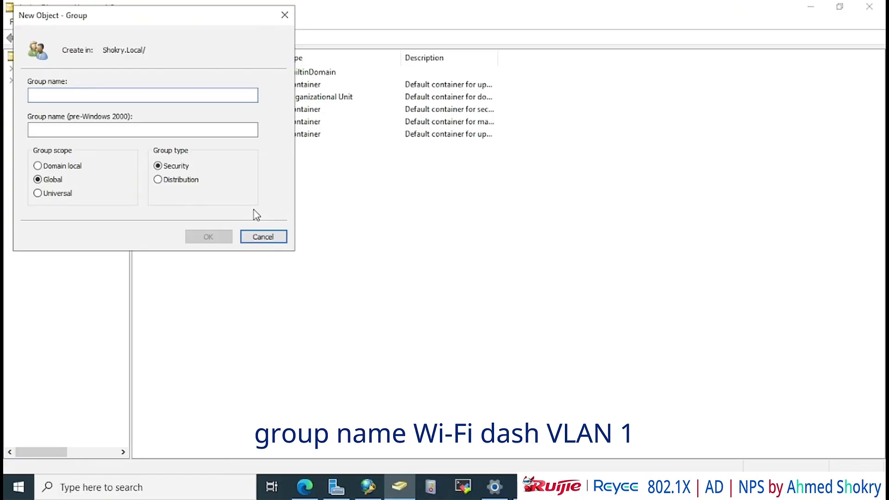
text(wifi-vlan1)
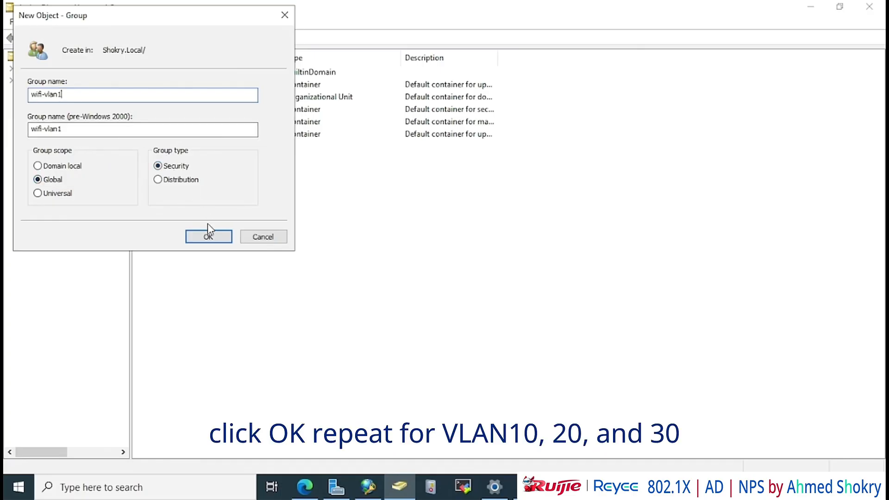
click(209, 236)
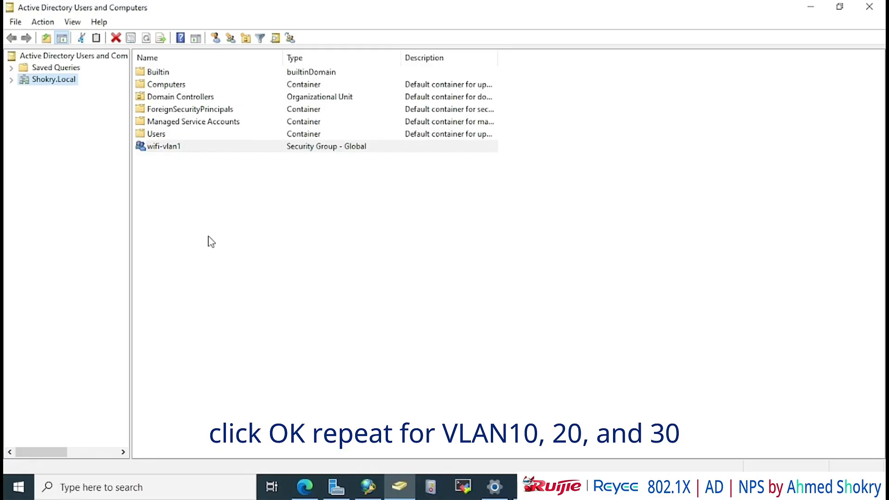
Create the wifi-vlan10 group in Shokry.Local
right_click(55, 79)
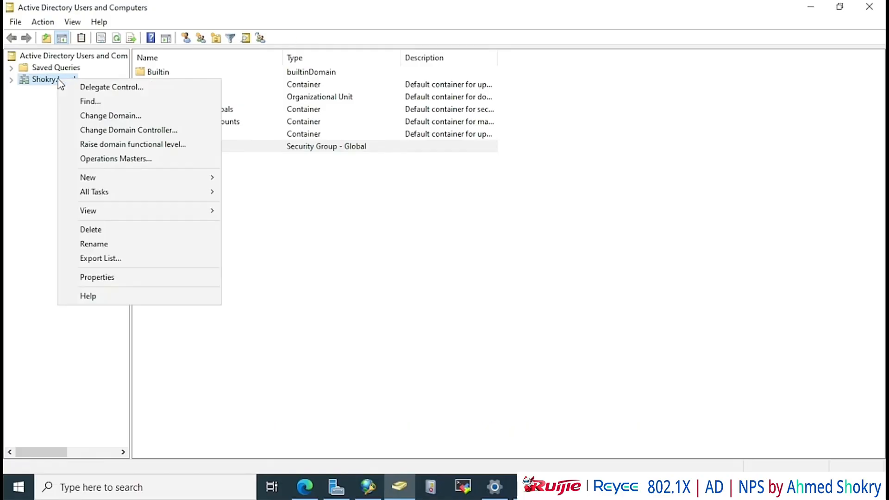
mouse_move(88, 176)
click(254, 207)
text(wifi-vlan10)
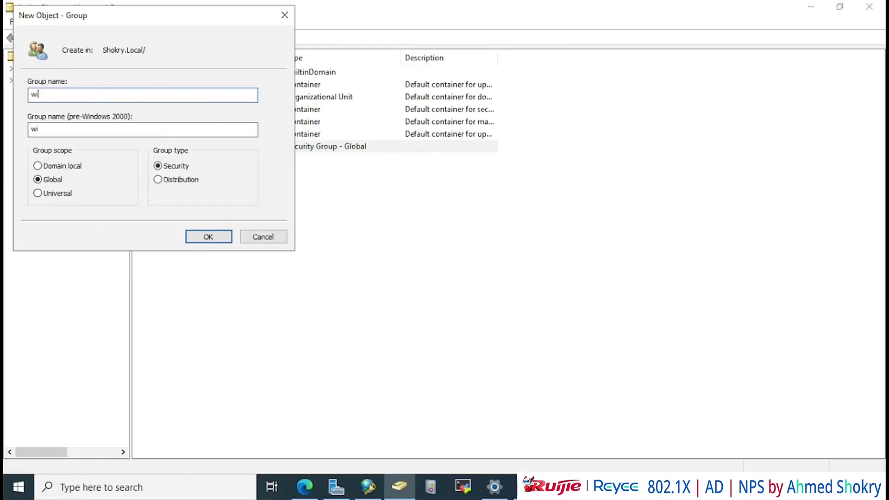
double_click(93, 94)
key(ctrl+c)
click(209, 237)
Create the wifi-vlan20 group in Shokry.Local
right_click(64, 81)
mouse_move(98, 181)
click(252, 209)
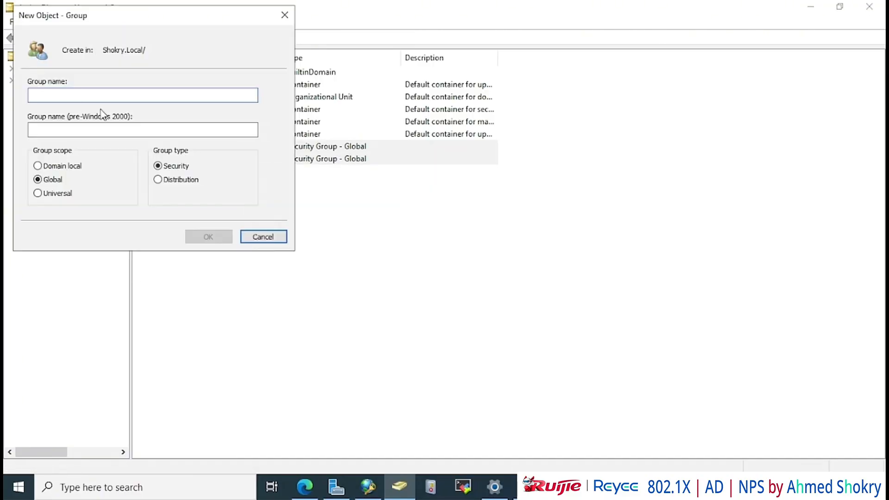
key(ctrl+v)
key(BackSpace)
key(BackSpace)
text(20)
click(204, 238)
Create the wifi-vlan30 group in Shokry.Local
right_click(60, 79)
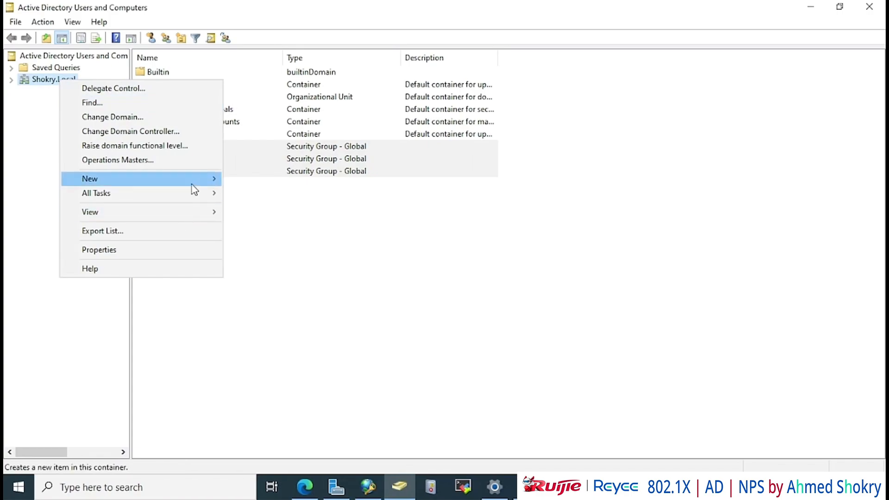
mouse_move(191, 183)
click(252, 208)
key(ctrl+v)
key(BackSpace)
key(BackSpace)
key(BackSpace)
text(n30)
click(218, 237)
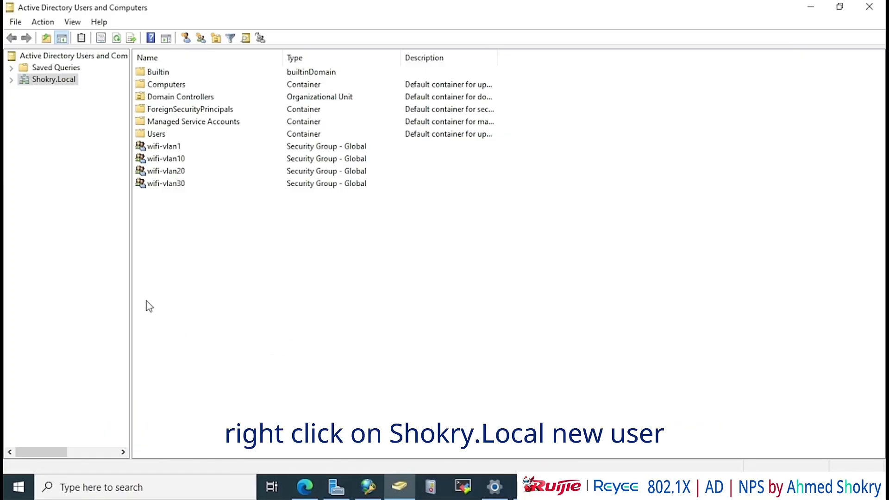
Start a new user in Shokry.Local, filling in the first name and logon name for user 1
right_click(59, 81)
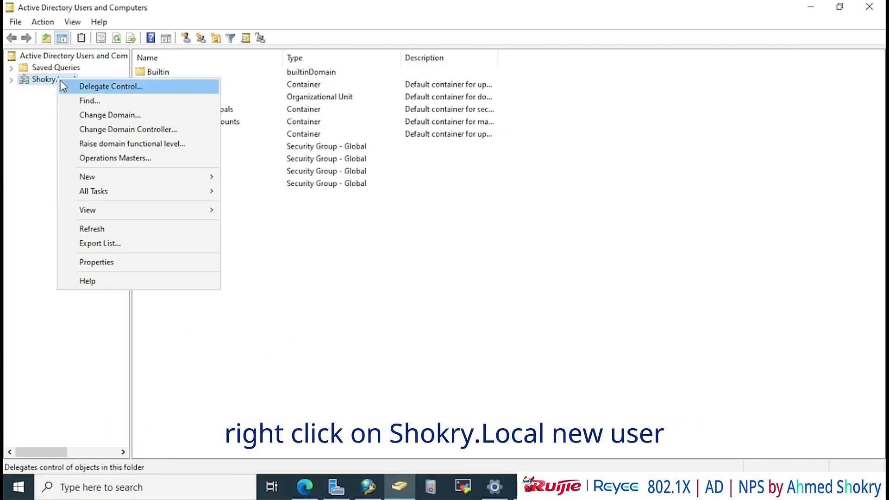
mouse_move(129, 181)
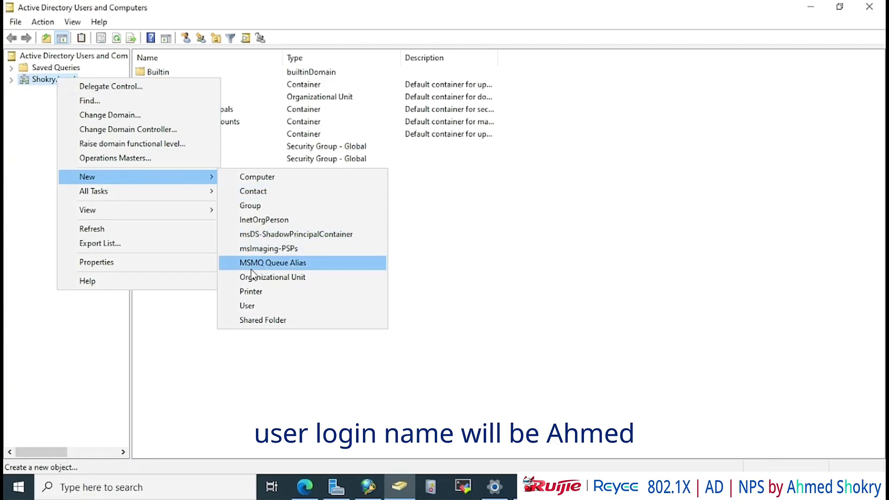
click(252, 306)
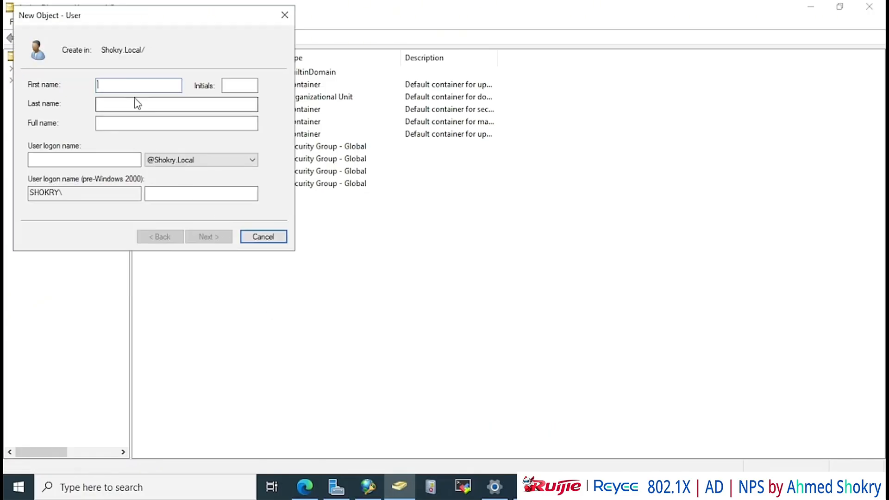
text(ahmed)
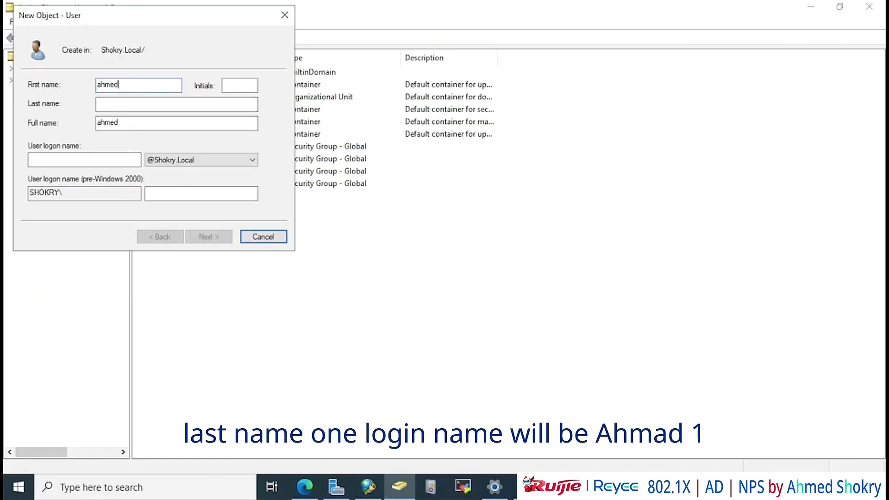
click(120, 103)
click(95, 159)
text(ahmed1)
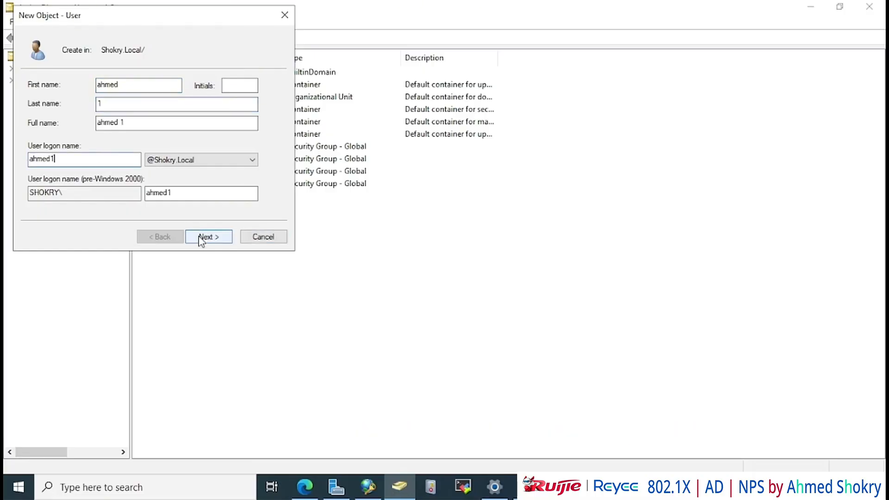
click(203, 237)
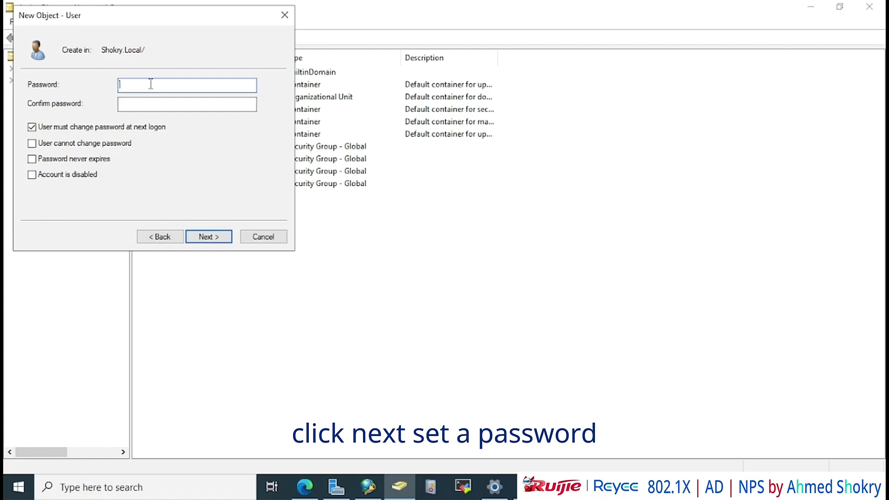
Set and confirm the password, clear 'User must change password at next logon', and finish
text(•••••••)
click(153, 105)
text(•••)
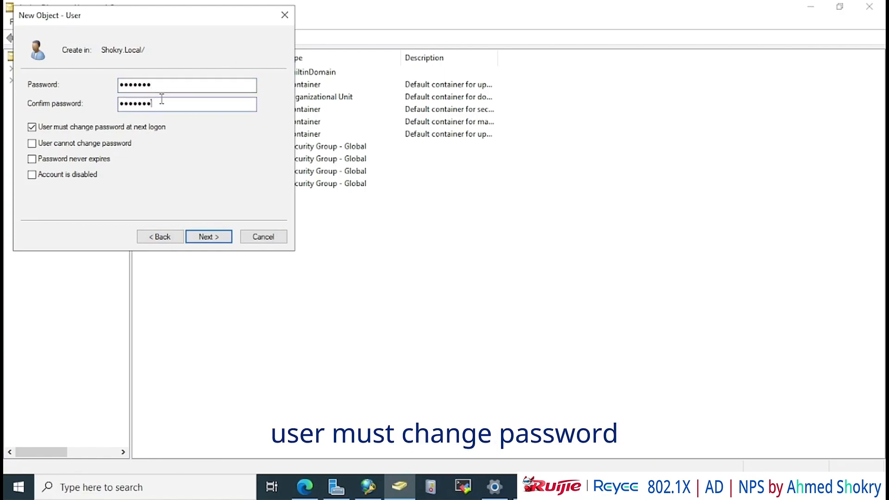
click(32, 127)
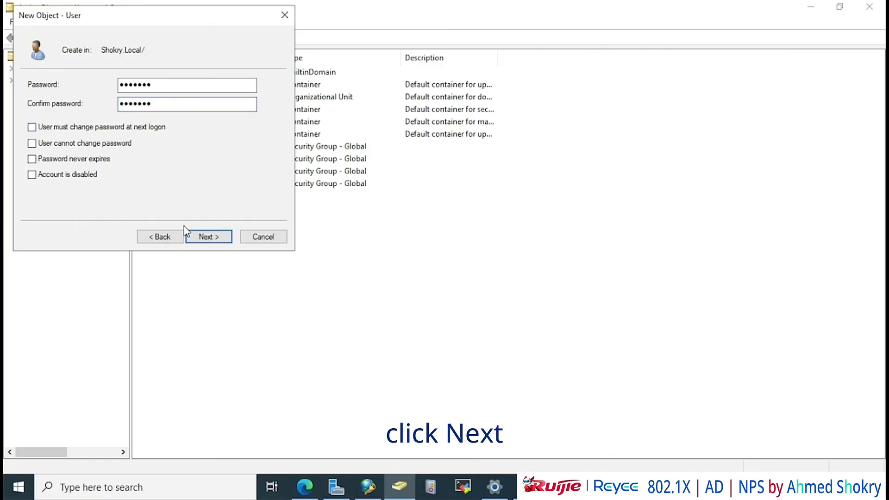
click(207, 242)
click(208, 237)
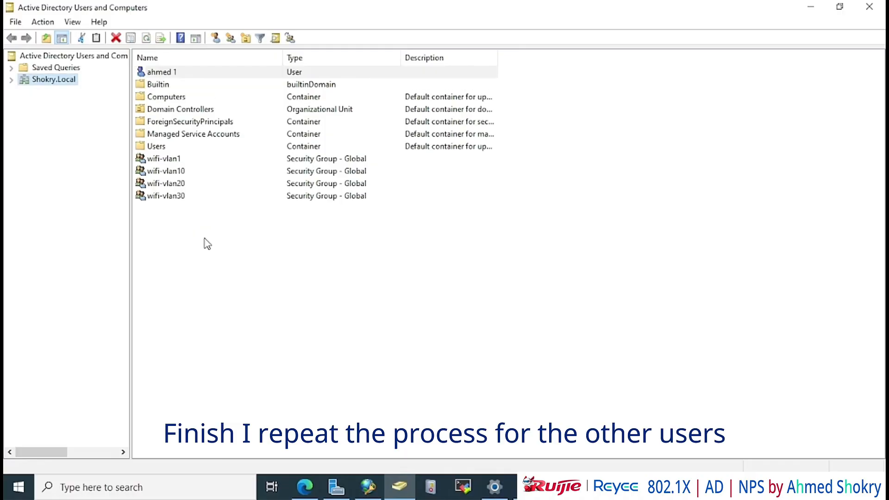
Create user account 10 with last name 10, its logon name and a password
right_click(52, 78)
mouse_move(151, 177)
click(259, 179)
text(ahme)
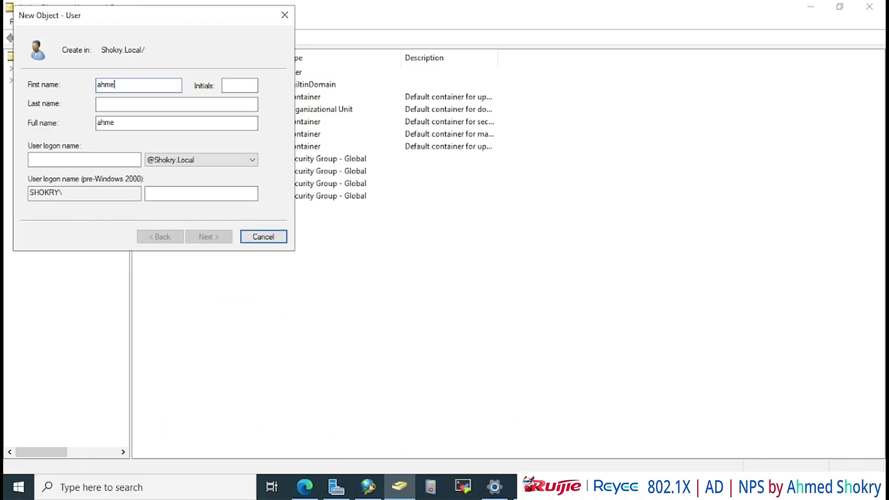
text(d)
click(125, 103)
text(10)
click(56, 160)
text(ahmed10)
click(208, 237)
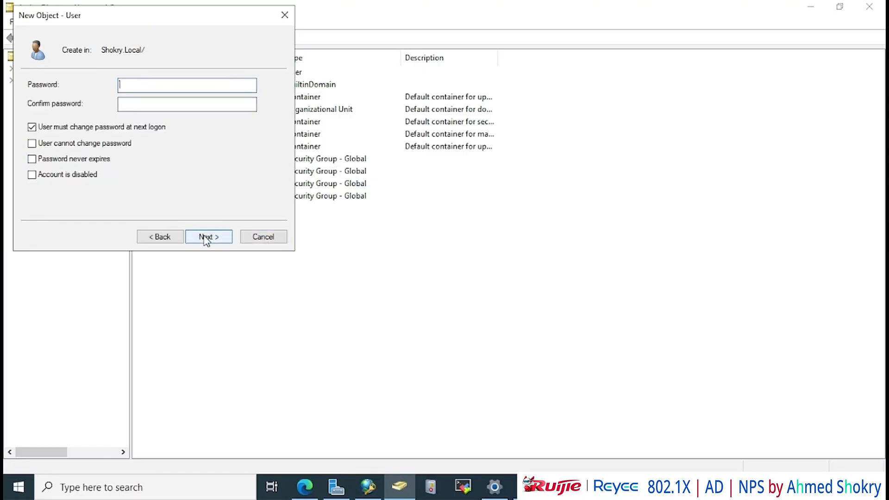
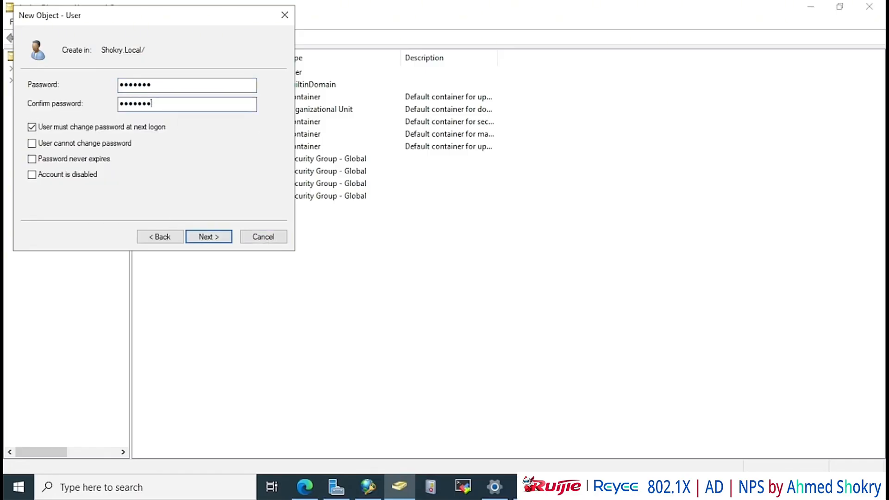
click(209, 237)
click(209, 236)
Create user account 20 with its logon name, a confirmed password, and no forced password change
right_click(61, 79)
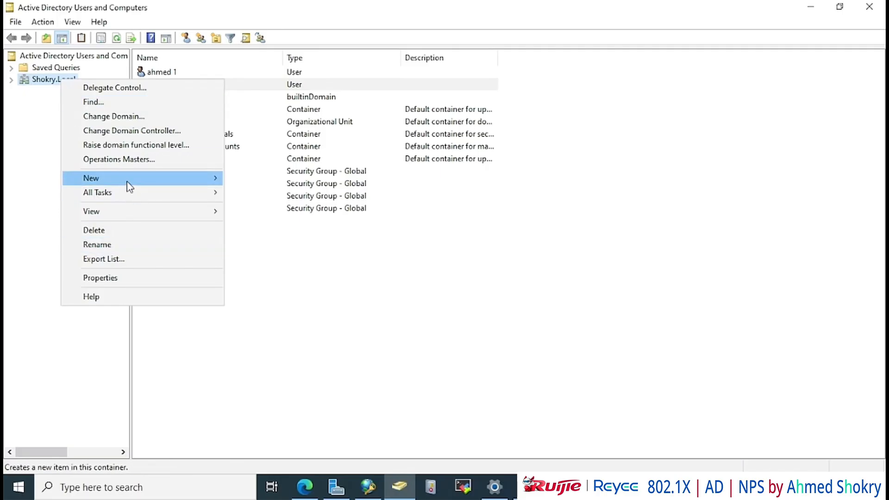
mouse_move(128, 182)
click(248, 306)
text(ahmed10)
key(BackSpace)
key(BackSpace)
click(152, 99)
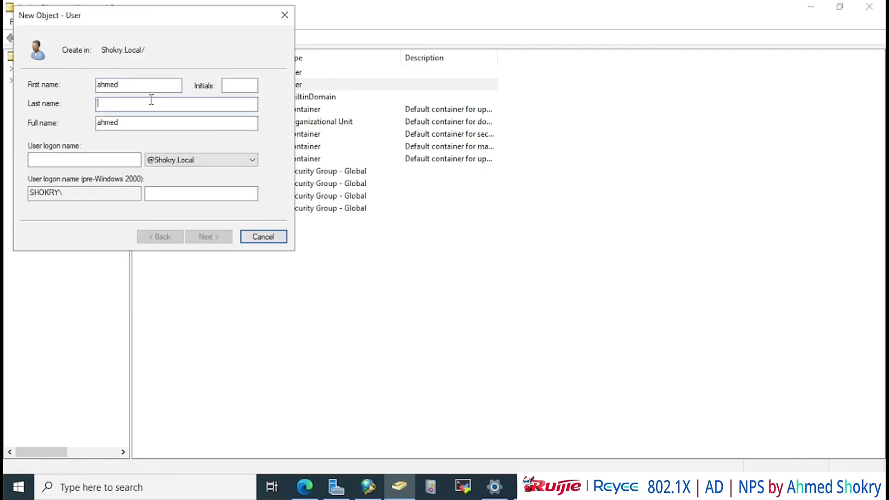
text(20)
click(79, 159)
text(ahmed20)
click(208, 237)
text(••••••)
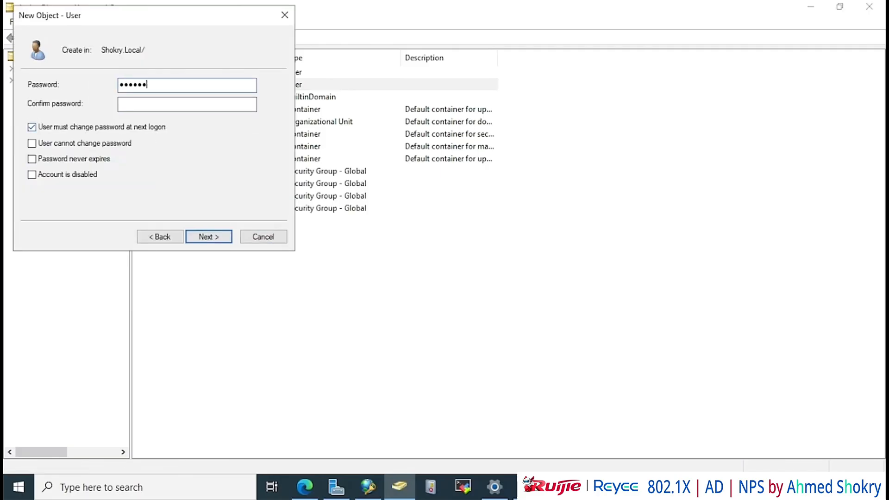
text(•)
key(Tab)
text(•••••)
click(48, 127)
click(208, 236)
click(208, 236)
Create user account 30 with its logon name and a confirmed password
right_click(48, 79)
mouse_move(185, 176)
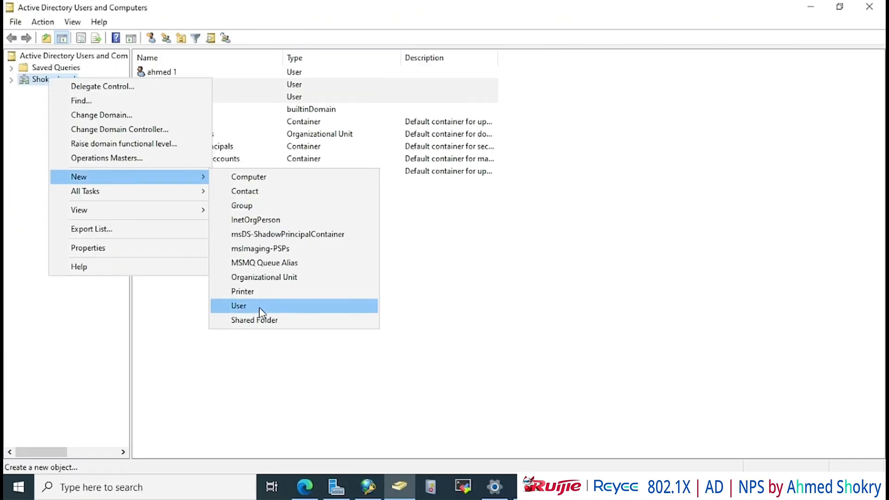
click(260, 306)
text(ahmed)
key(Tab)
key(Tab)
text(30)
key(Tab)
key(Tab)
text(ahmed)
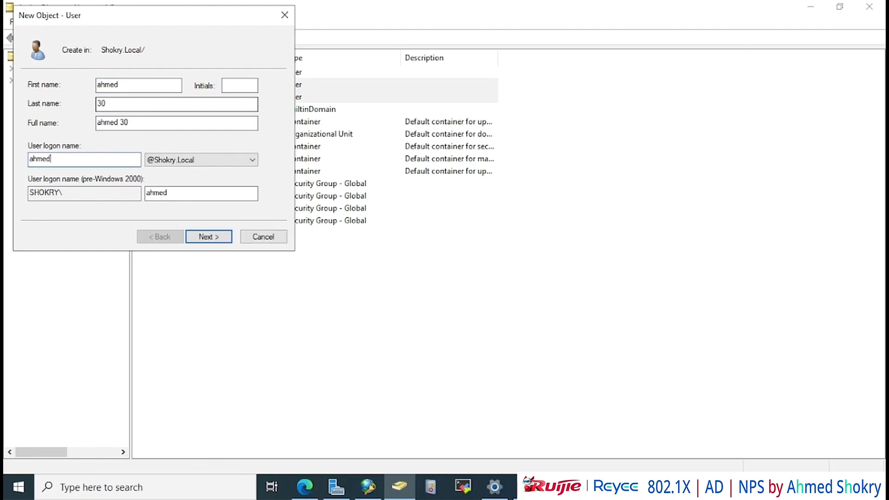
text(30)
click(216, 234)
text(•••••••)
key(Tab)
text(•)
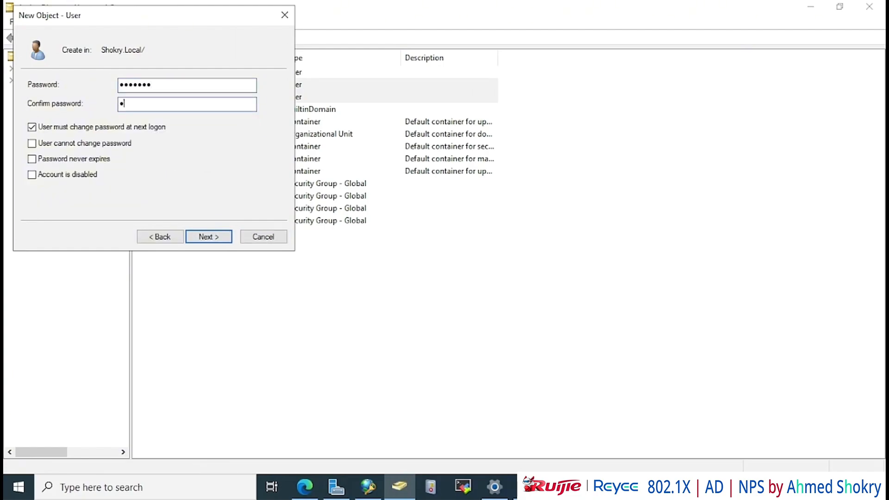
text(••••••)
click(93, 133)
key(Return)
key(Return)
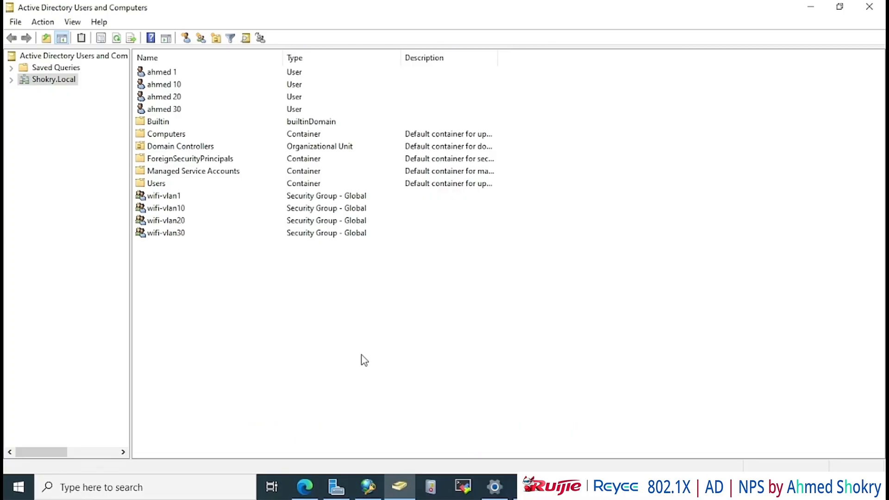
Add user account 1 to the wifi-vlan1 group's Members, apply, and reopen the group to check
double_click(210, 196)
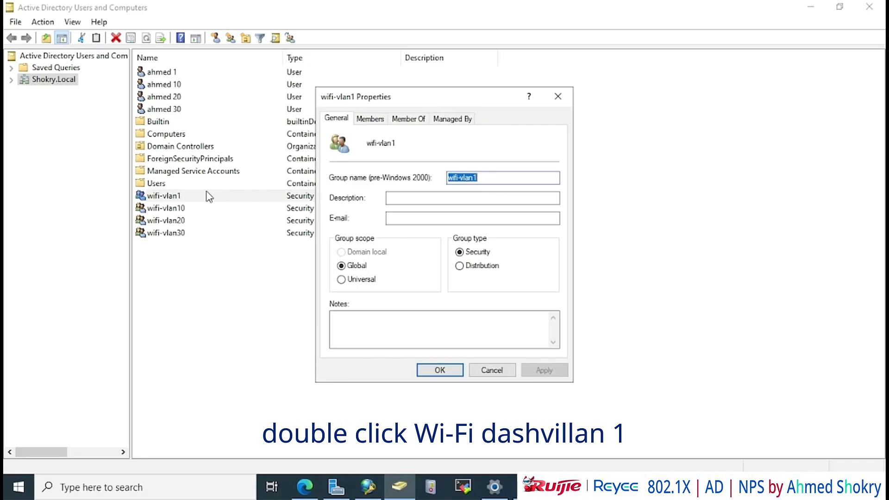
click(370, 121)
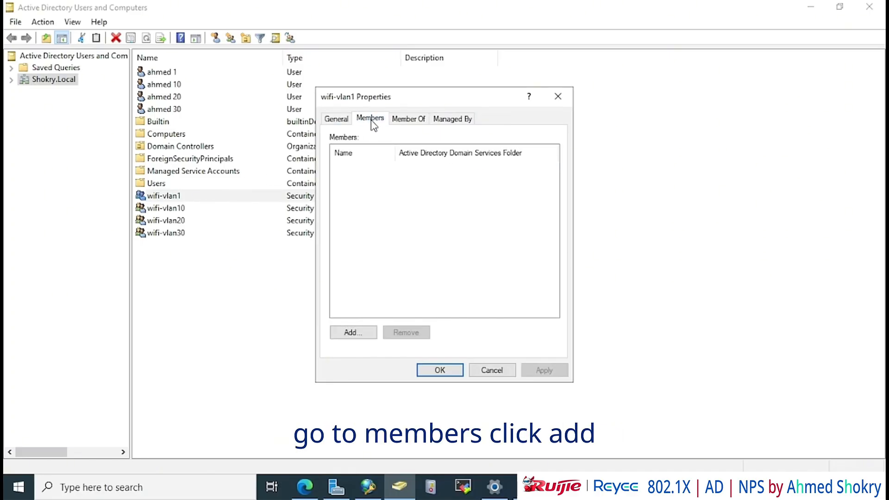
click(357, 334)
text(ahmed)
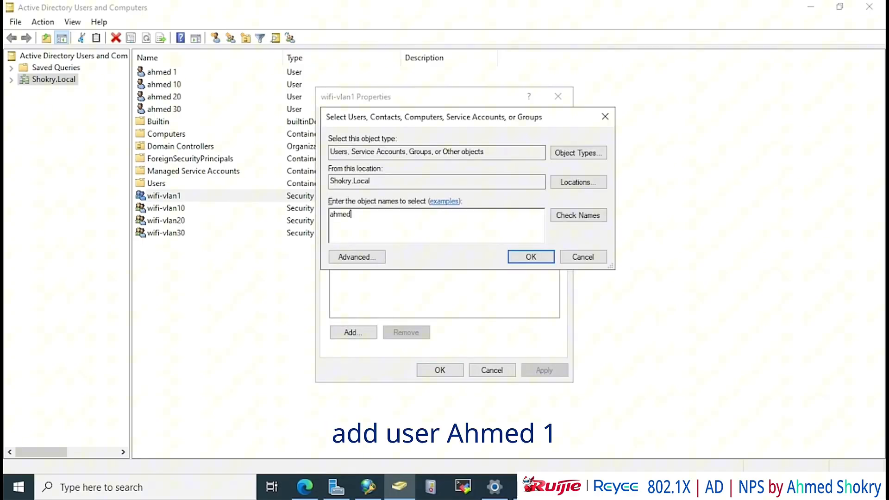
text(1)
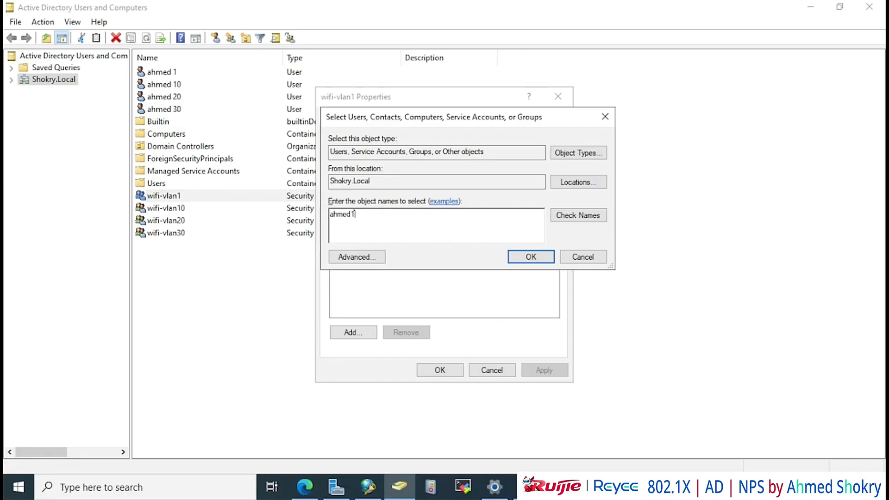
click(577, 215)
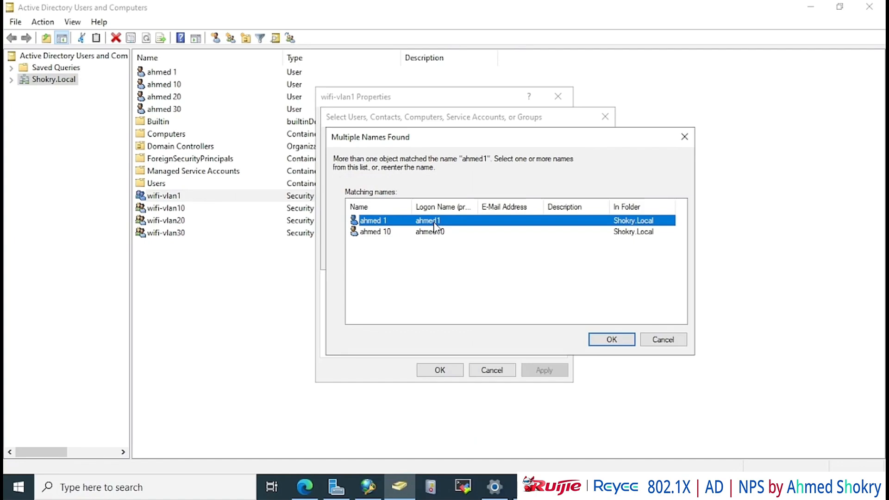
click(598, 335)
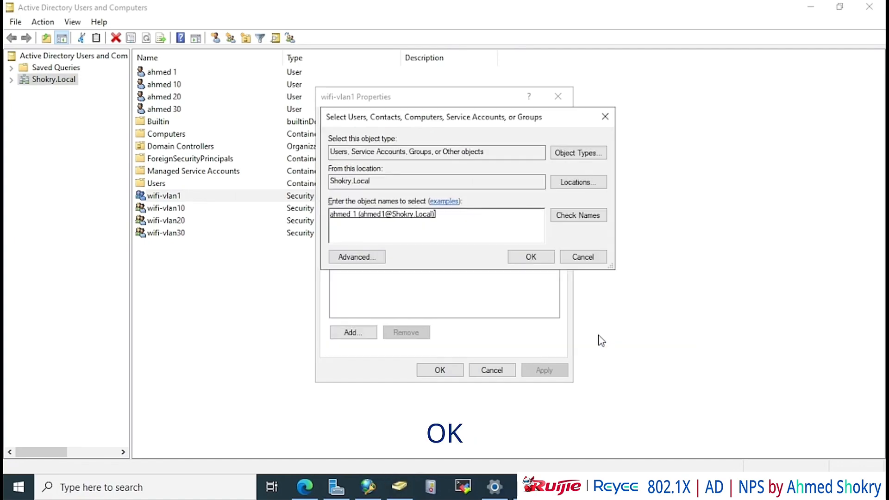
click(519, 261)
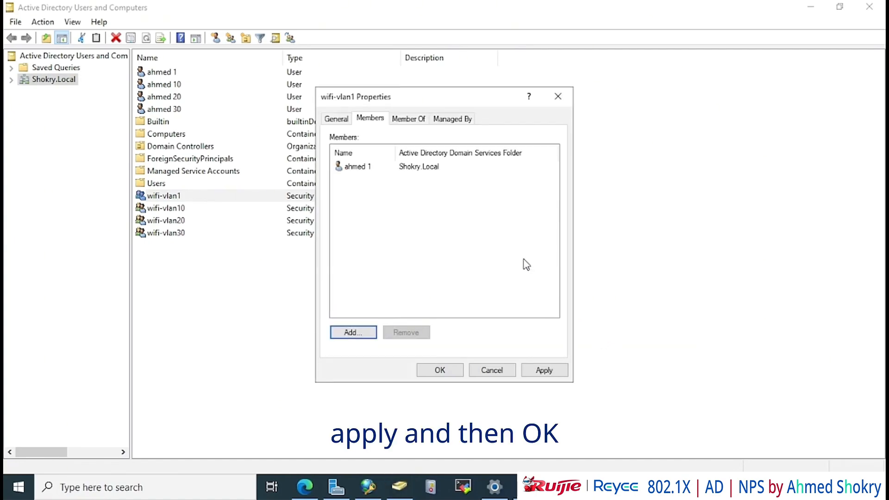
click(547, 371)
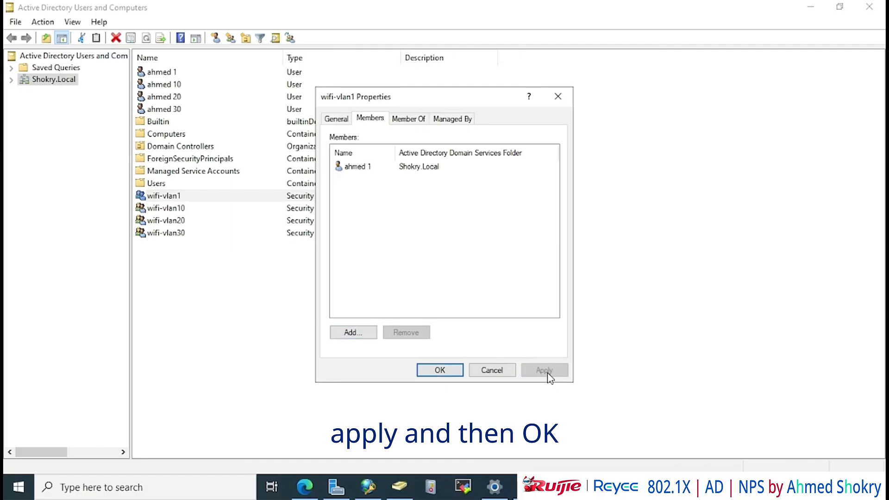
click(440, 370)
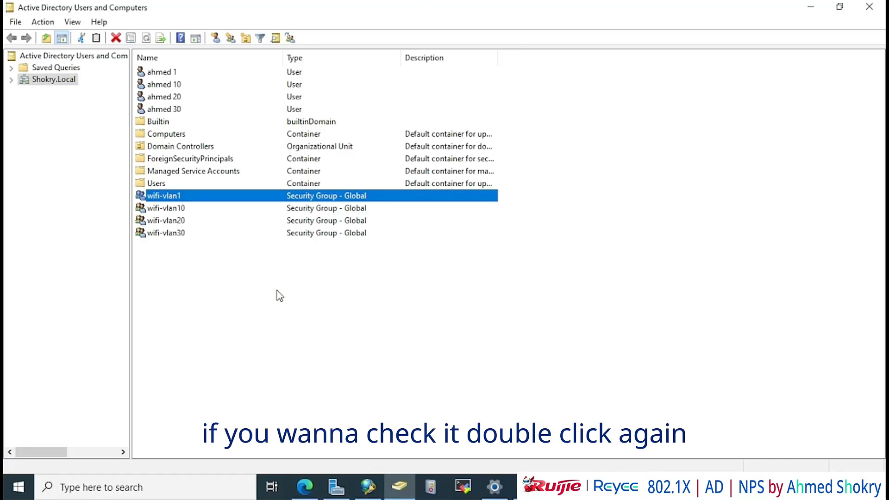
double_click(218, 195)
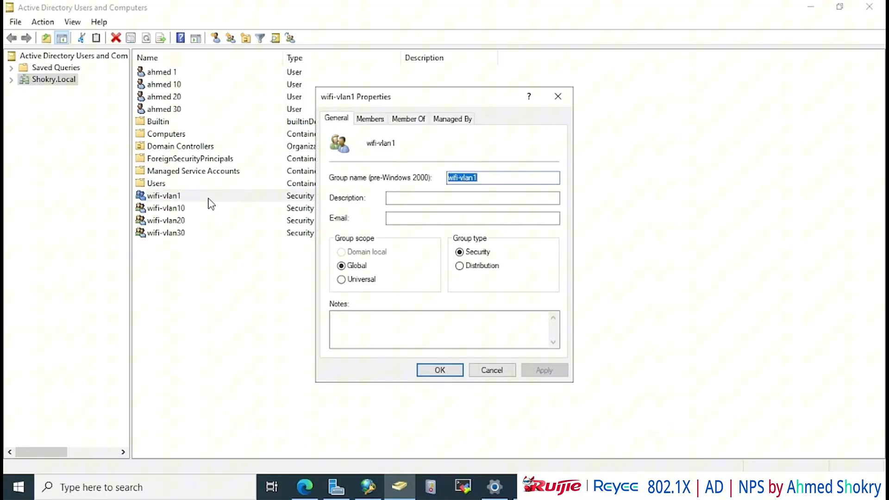
Check wifi-vlan1's members, then add user account 10 to the wifi-vlan10 group
click(373, 119)
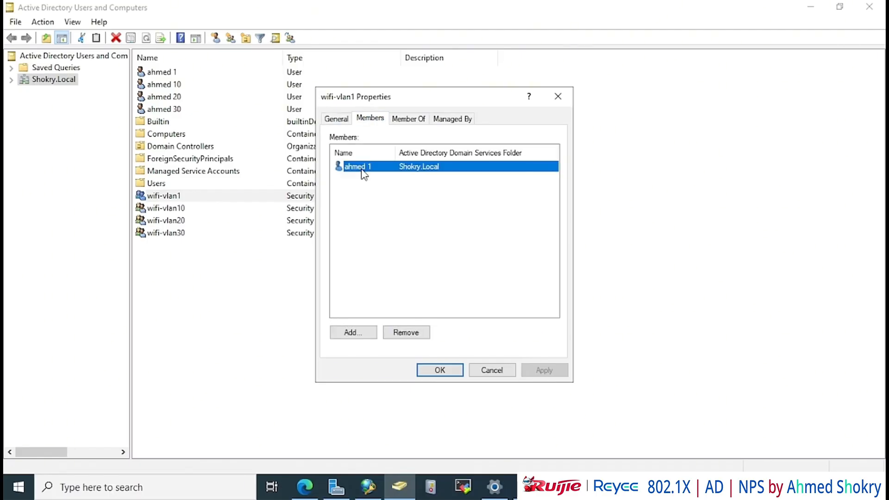
click(558, 98)
double_click(167, 208)
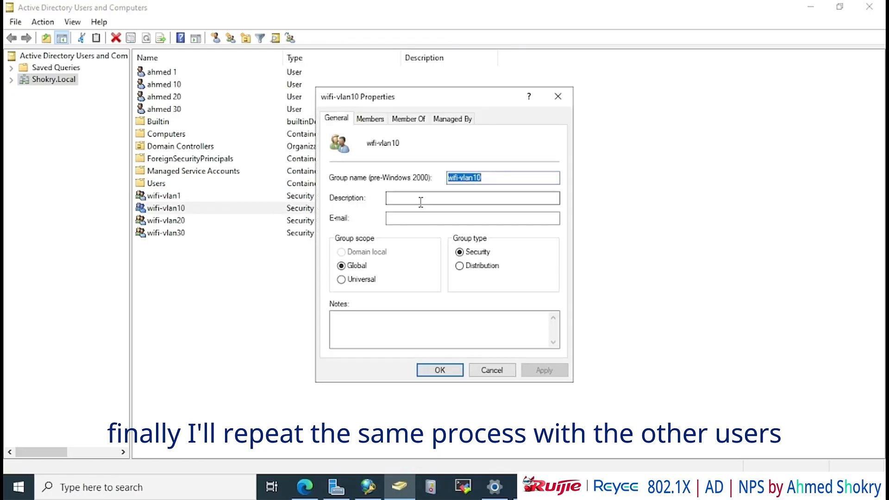
click(369, 119)
click(354, 332)
text(ahmed)
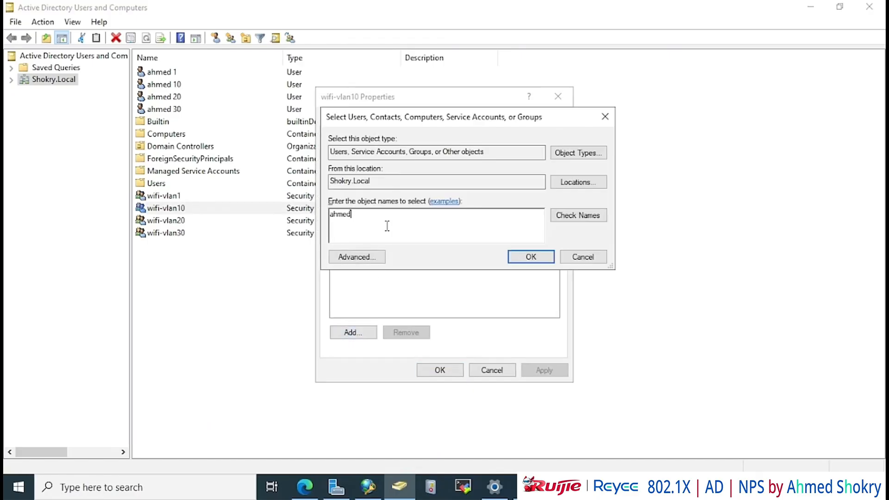
click(555, 214)
double_click(403, 234)
click(531, 256)
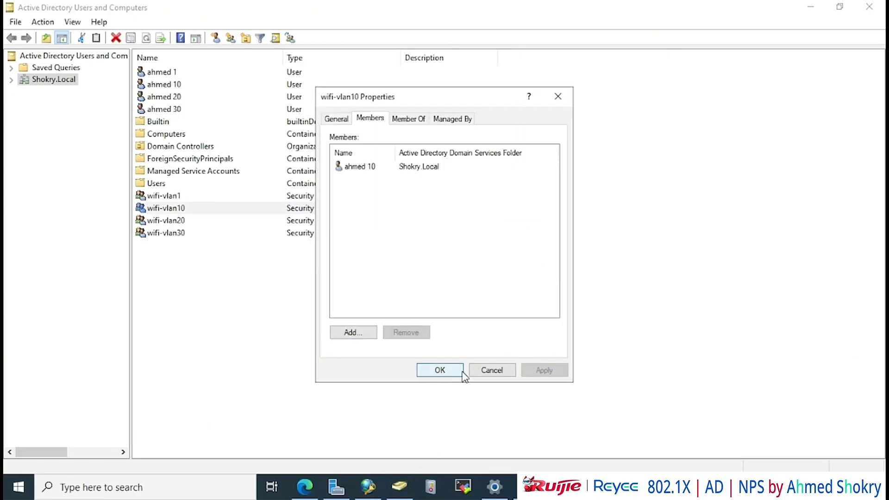
click(456, 370)
Add user account 20 to the wifi-vlan20 group's members
double_click(167, 220)
click(370, 119)
click(353, 332)
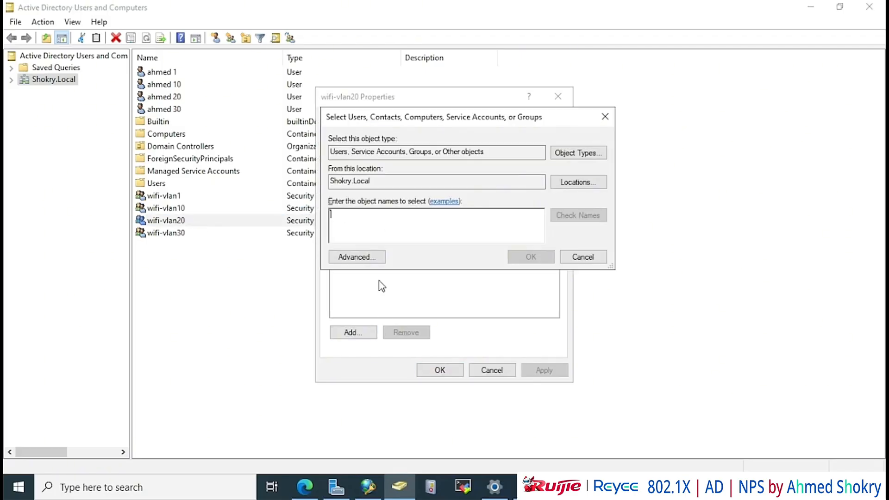
text(ahmed)
click(578, 215)
double_click(424, 245)
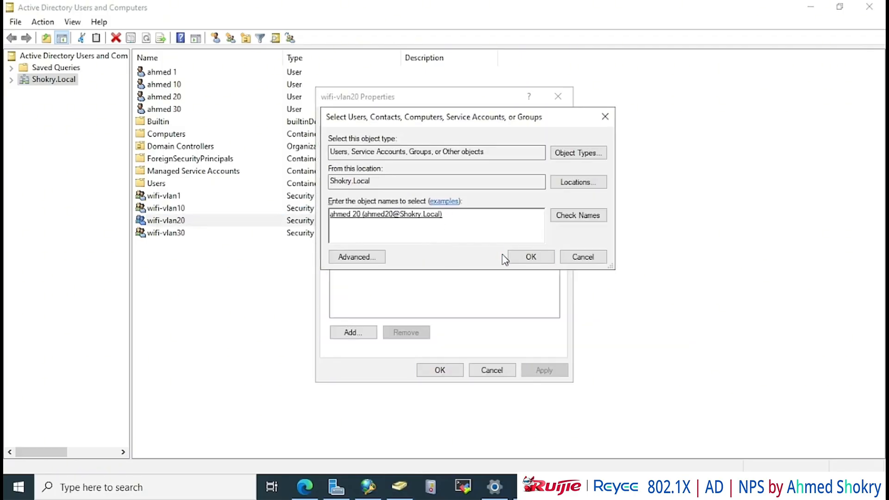
click(514, 257)
click(492, 375)
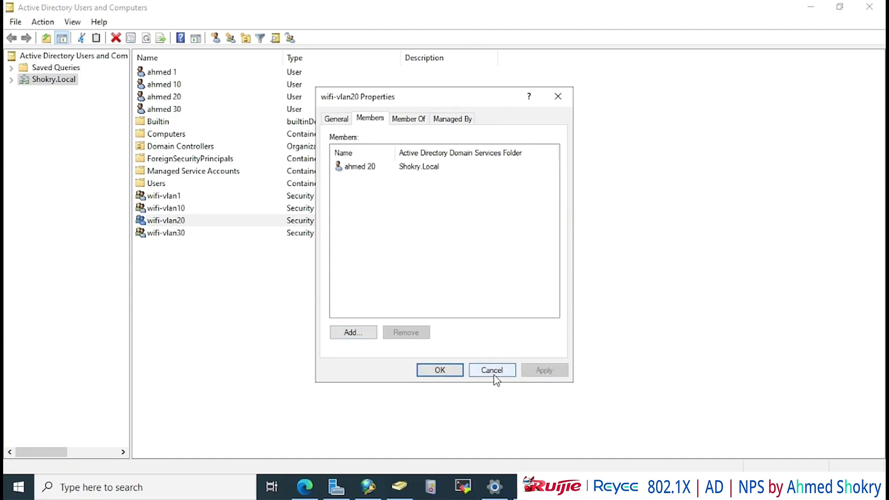
Add user account 30 to the wifi-vlan30 group's members
double_click(167, 233)
click(370, 118)
click(353, 332)
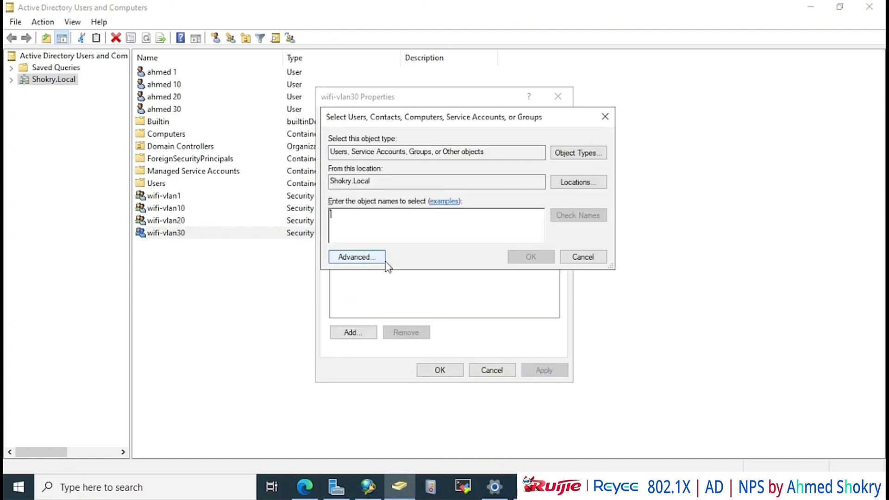
text(ahmed)
click(577, 215)
double_click(462, 254)
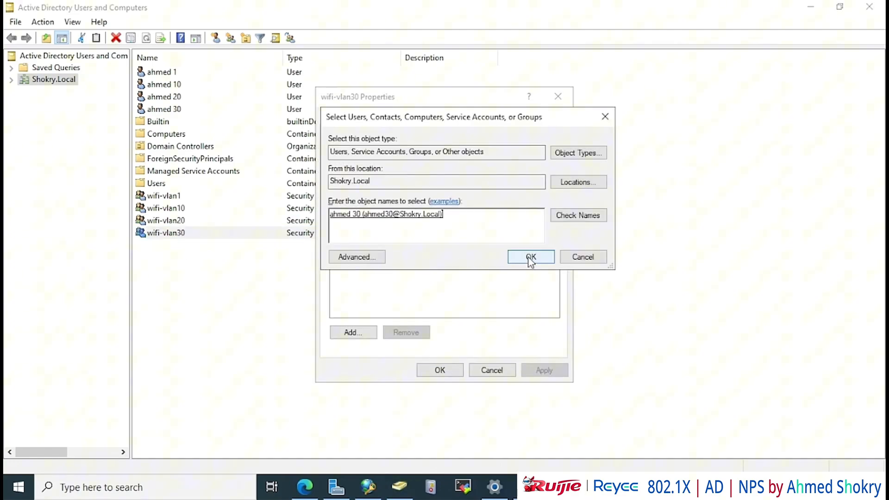
click(530, 256)
click(459, 370)
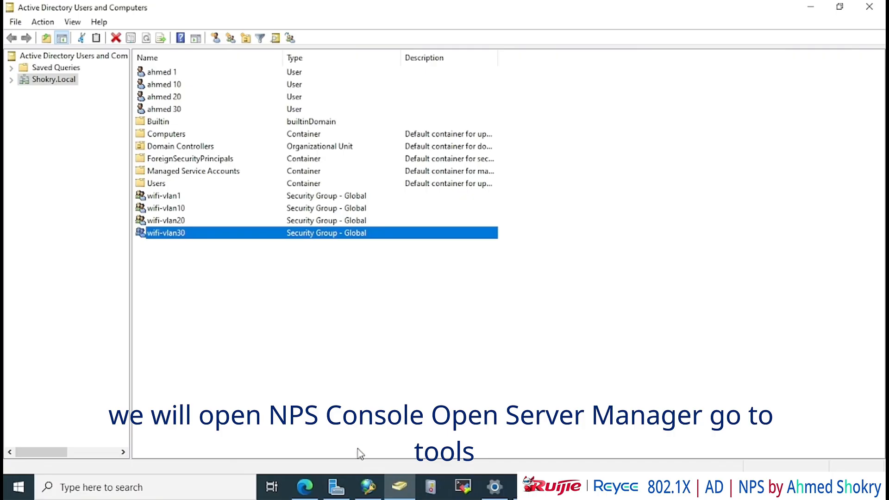
Launch the Network Policy Server console from Server Manager's Tools menu
click(338, 488)
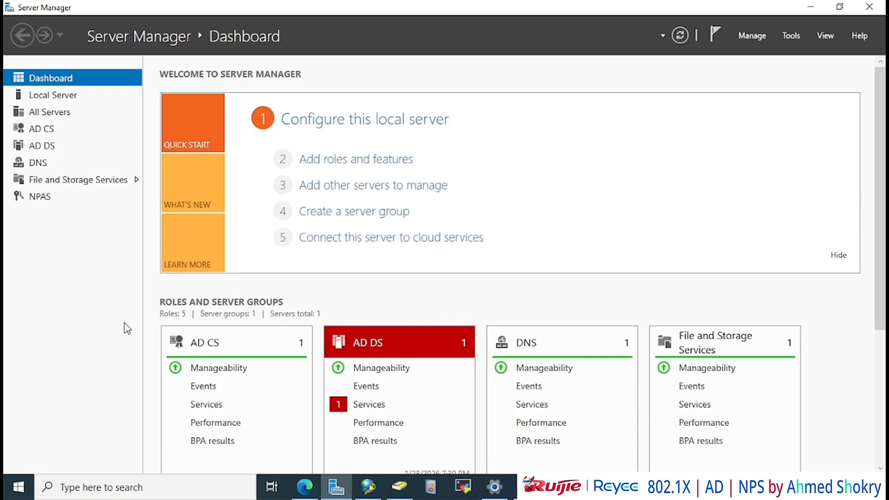
click(792, 37)
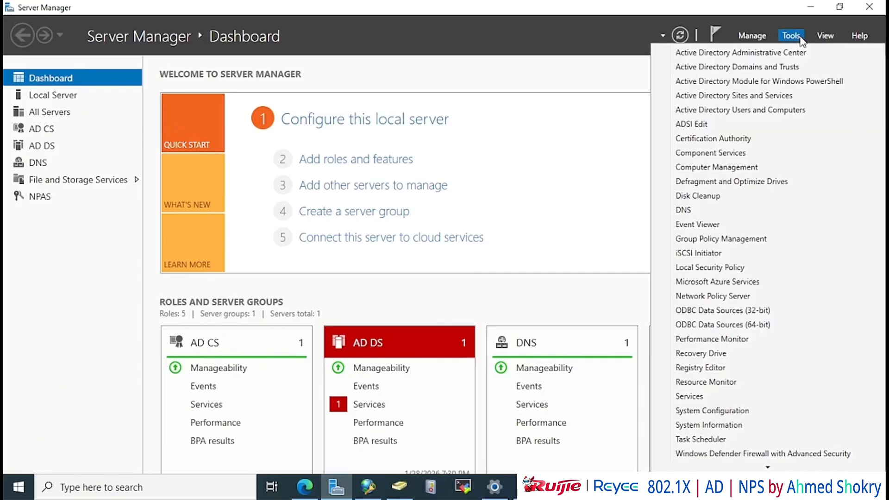
click(741, 295)
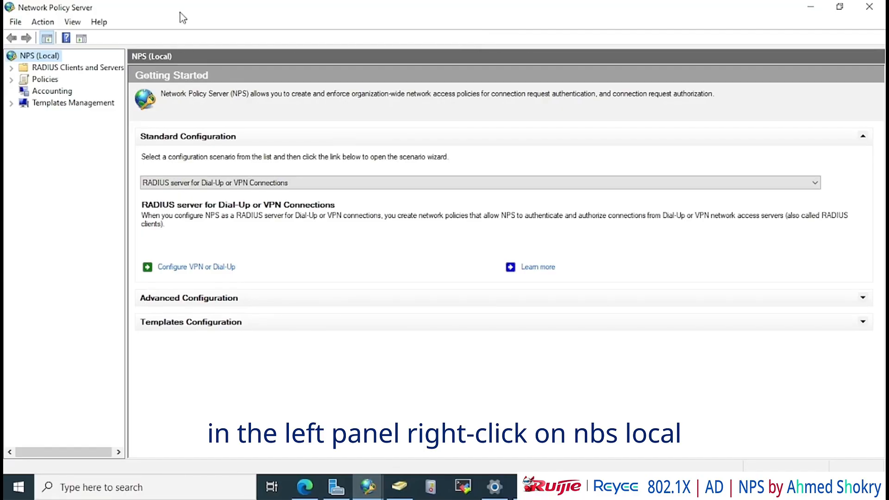
Bring up the actions for NPS (Local) to register it in Active Directory
right_click(30, 60)
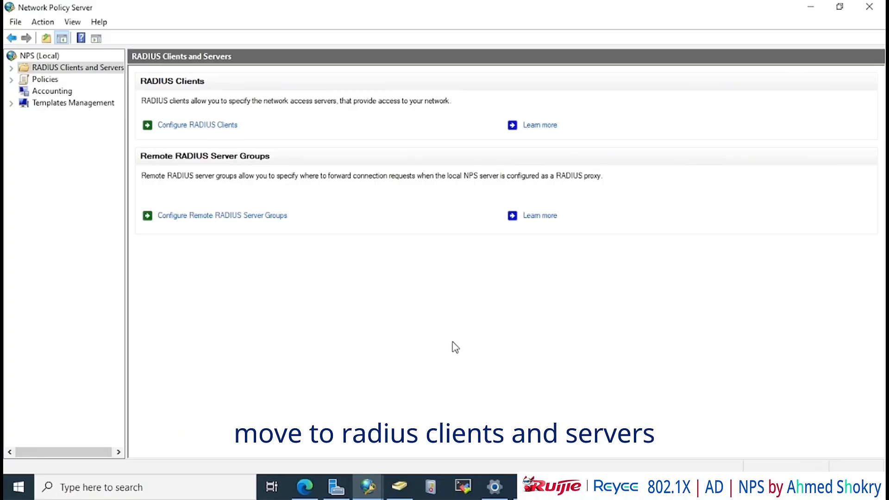
Create a new RADIUS client named 880-L with IP address 192.168.110.15
click(12, 68)
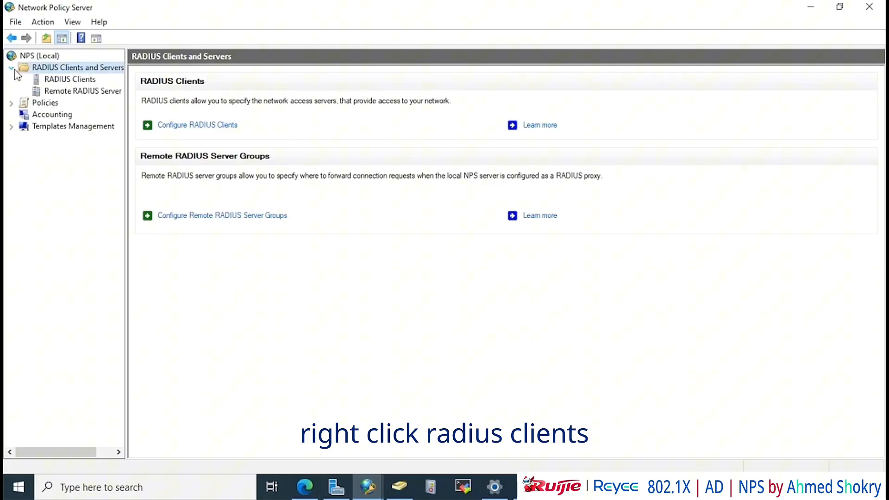
right_click(56, 81)
click(83, 89)
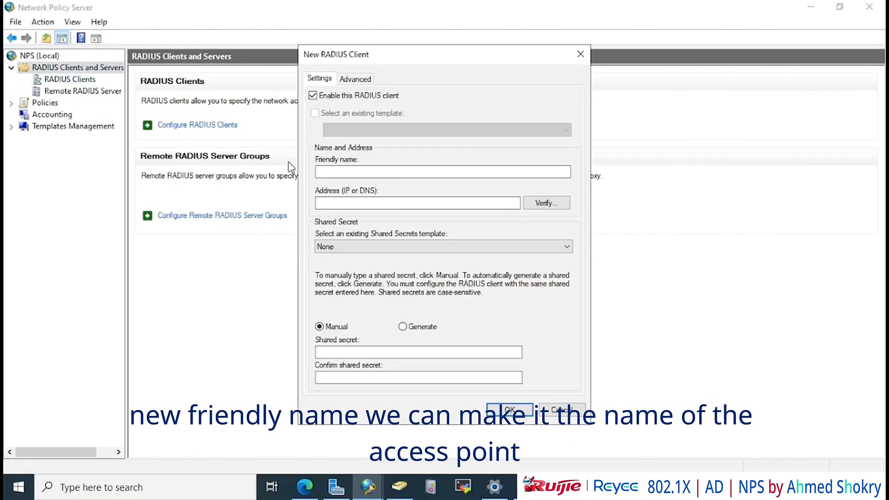
click(358, 172)
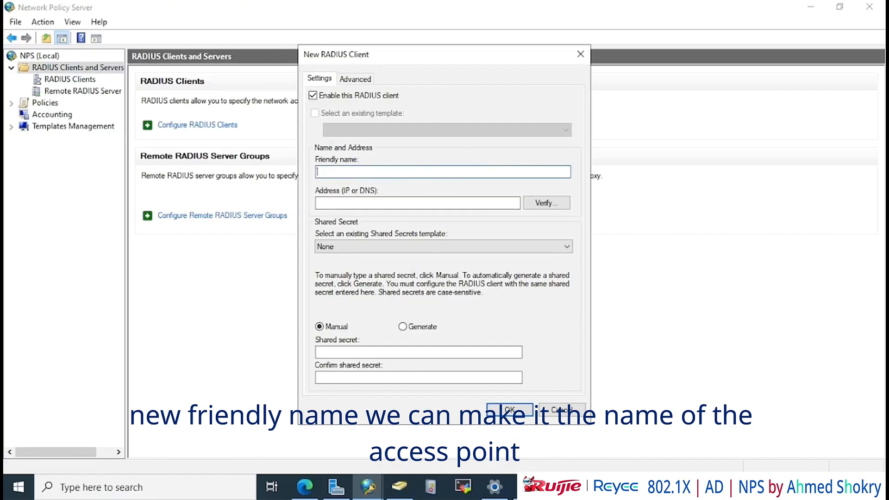
text(880-)
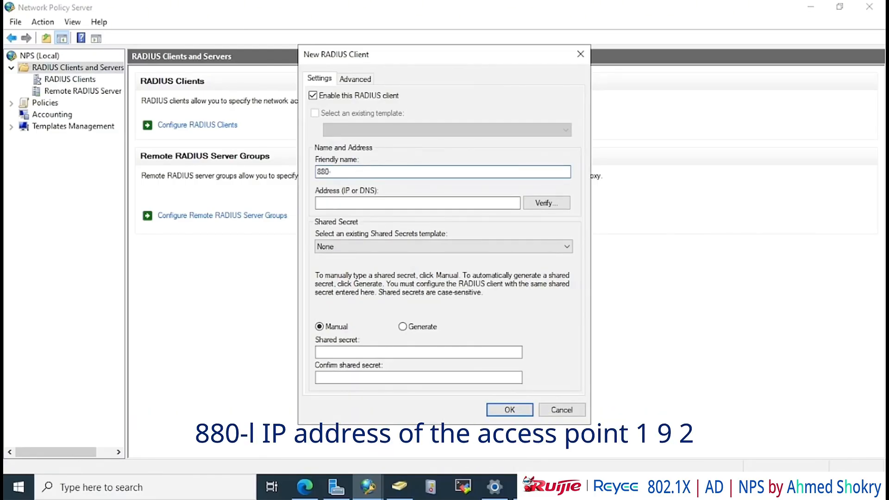
text(L)
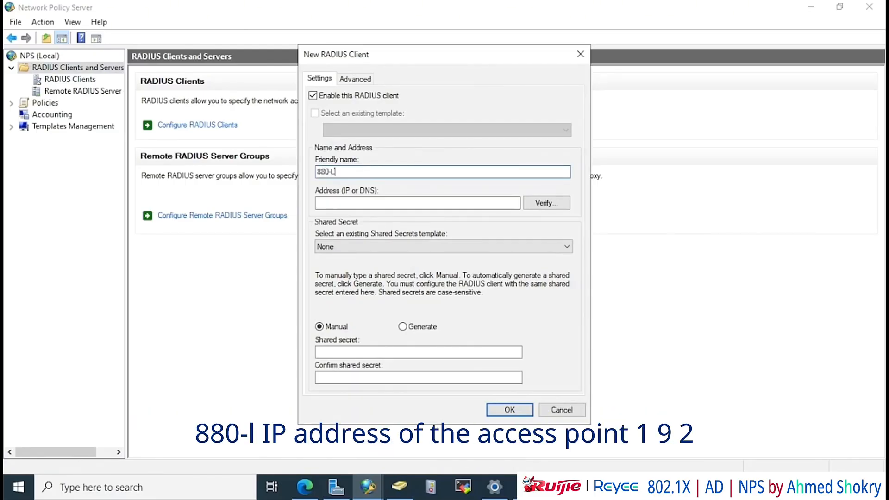
click(368, 200)
text(192)
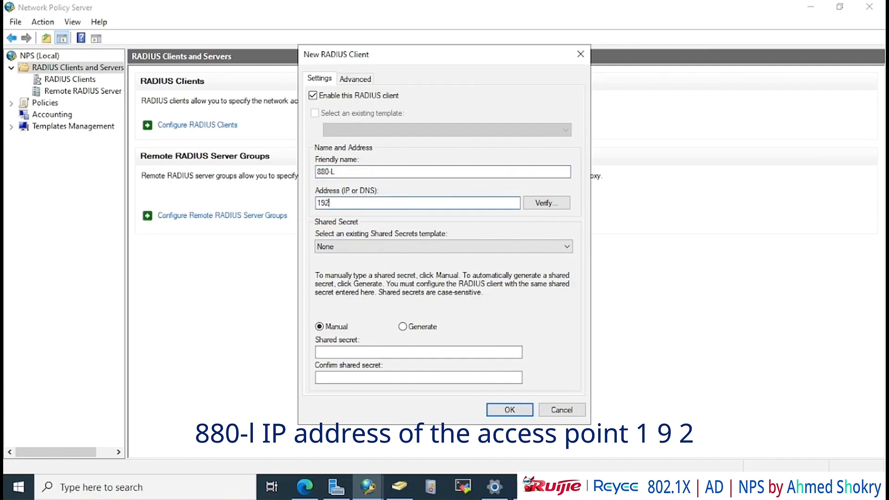
text(.168.110.15)
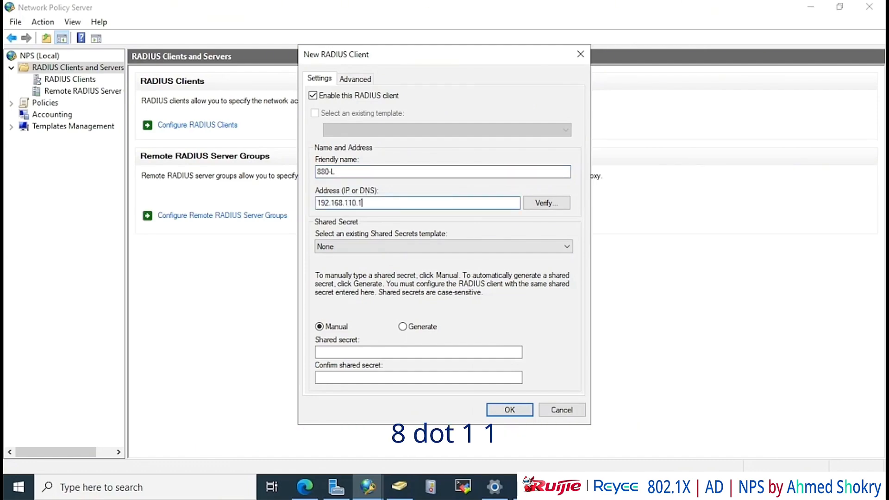
Enter and confirm the shared secret, save the client, and show the RADIUS Clients list
key(Tab)
key(Tab)
key(Tab)
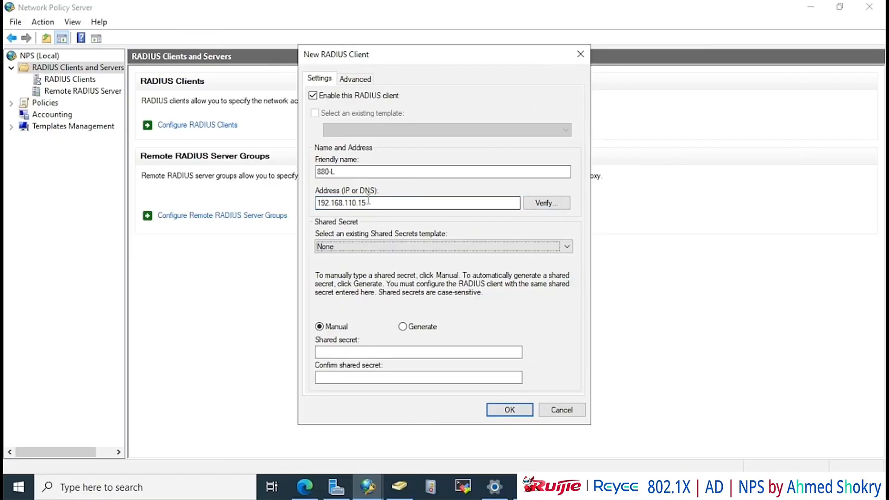
key(Tab)
text(***********)
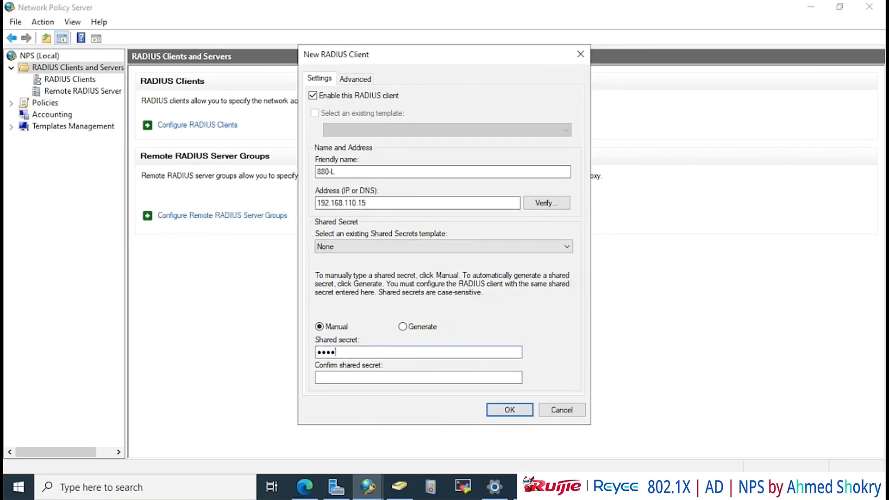
key(Tab)
text(***********)
click(512, 415)
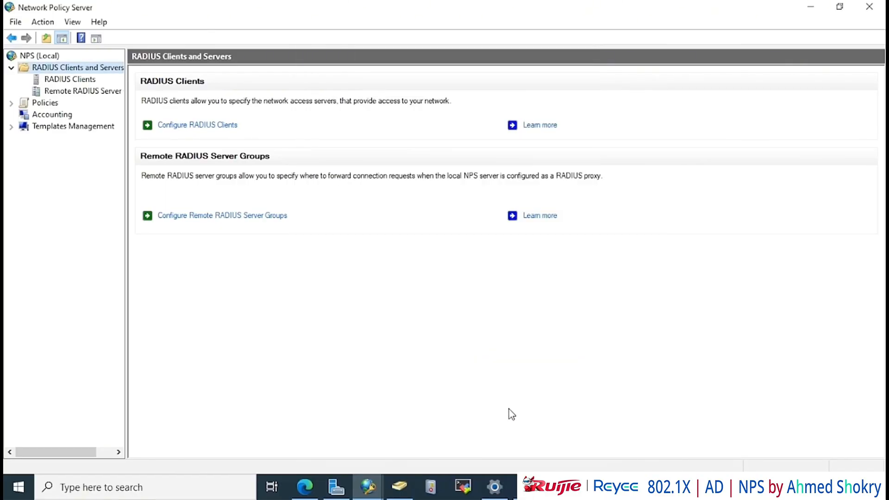
click(82, 79)
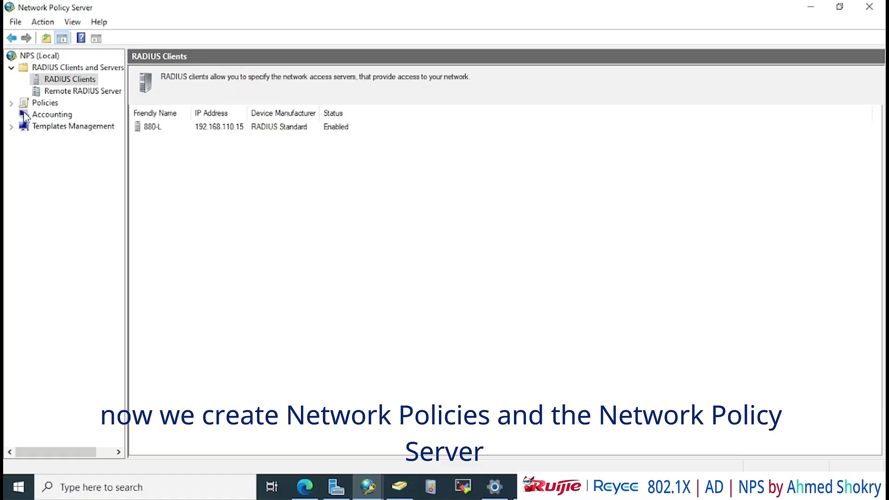
Start a new network policy named wifi-vlan1
click(12, 103)
click(65, 127)
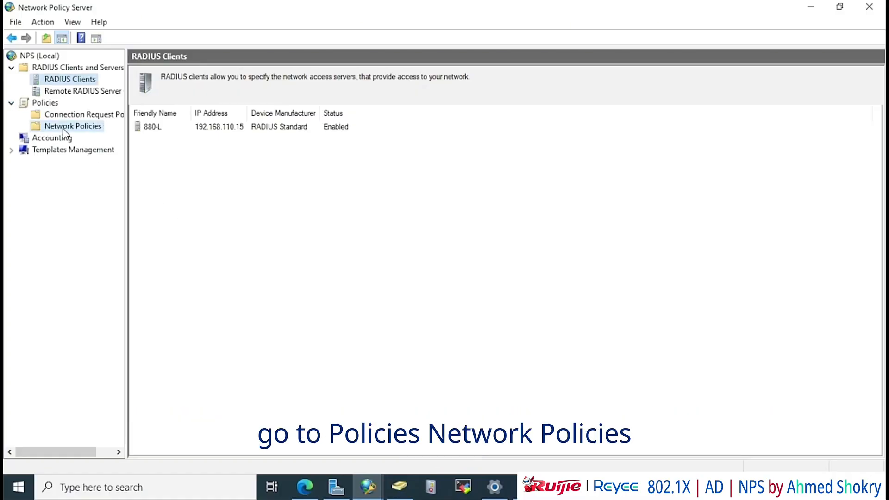
right_click(65, 127)
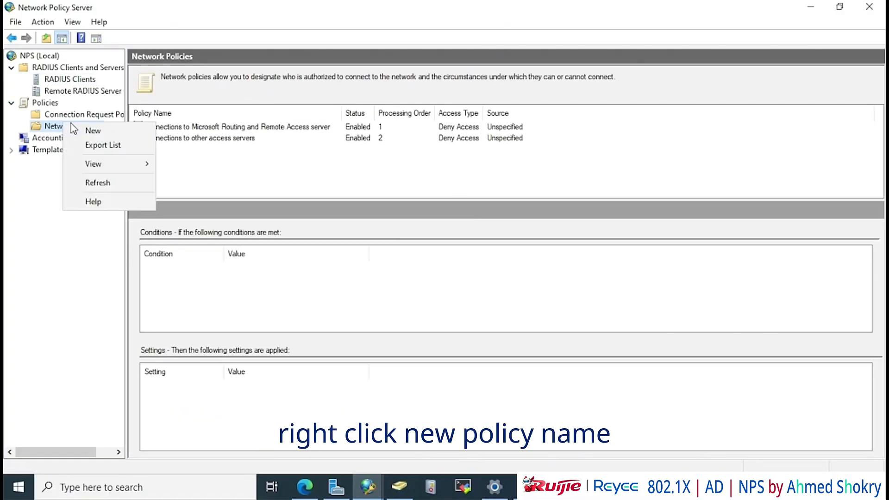
click(83, 129)
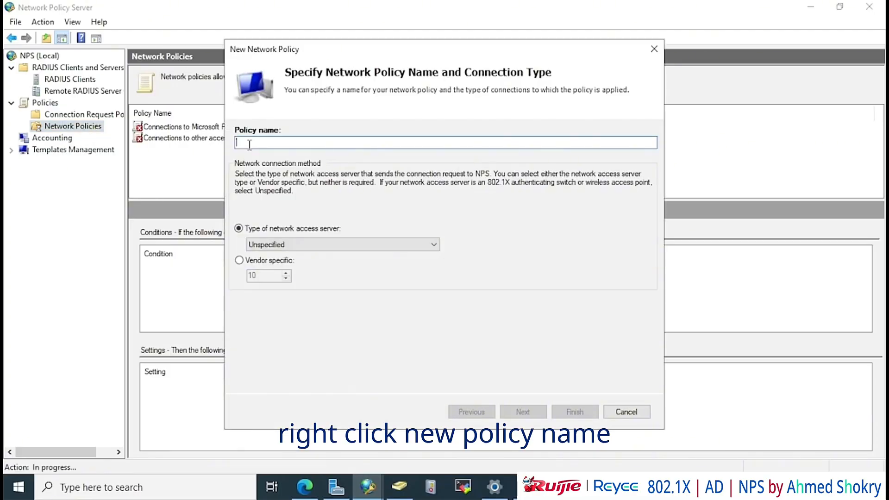
text(wifi)
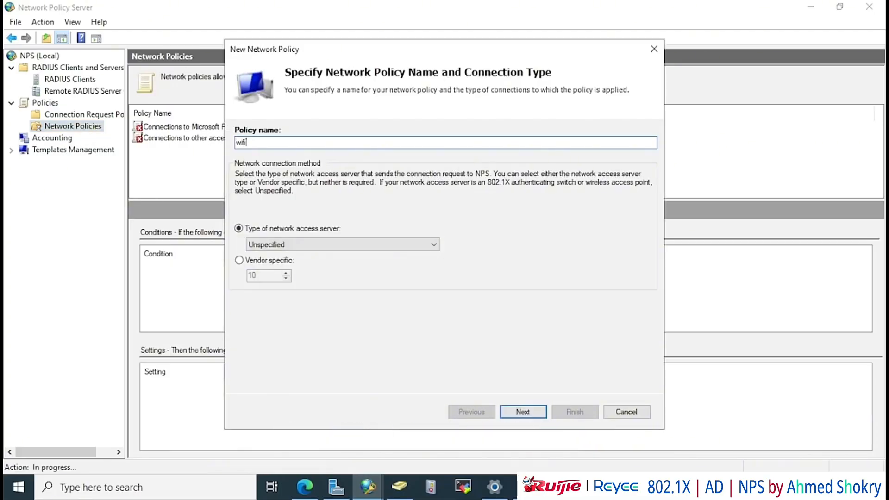
text(-vlan1)
key(ctrl+a)
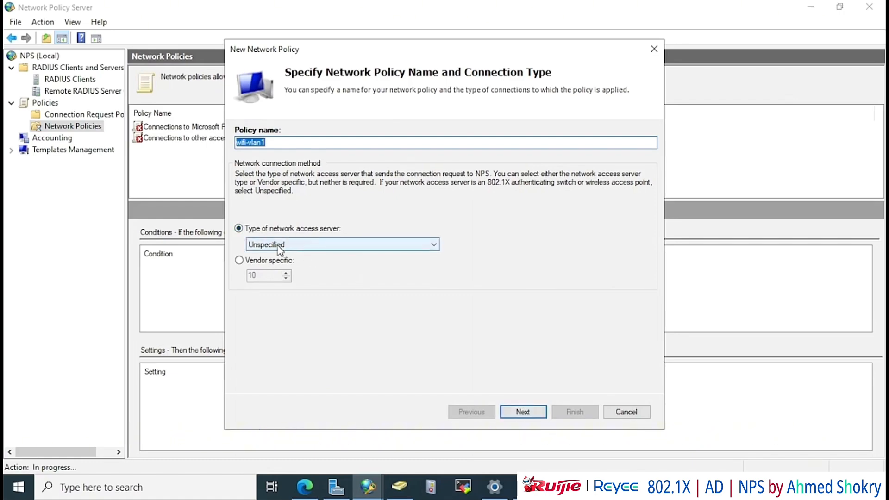
click(527, 413)
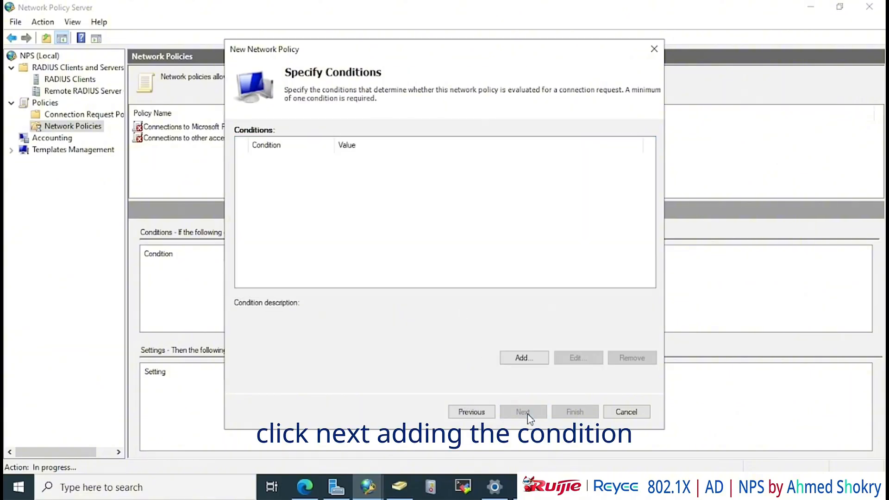
Add a User Groups condition for the wifi-vlan1 directory group
click(523, 358)
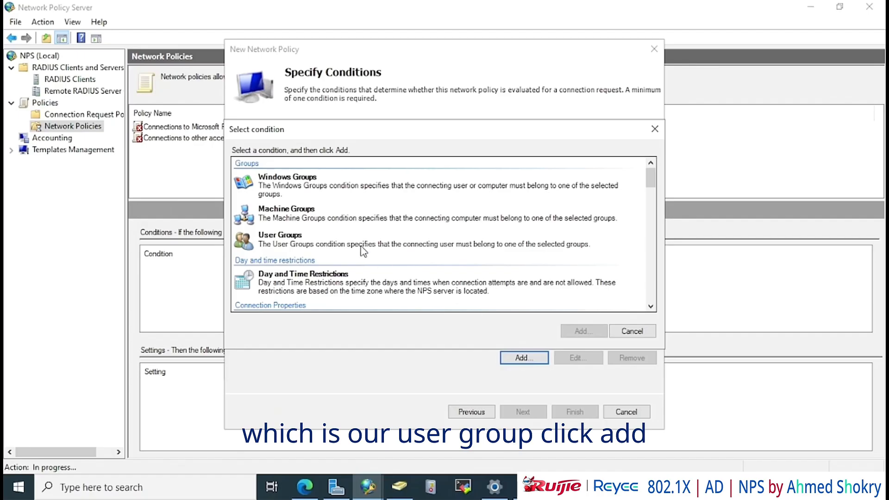
click(329, 237)
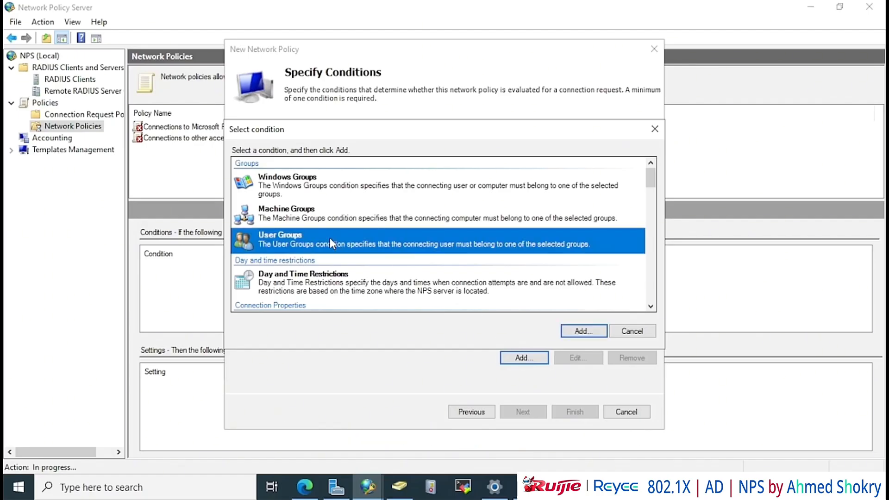
click(575, 334)
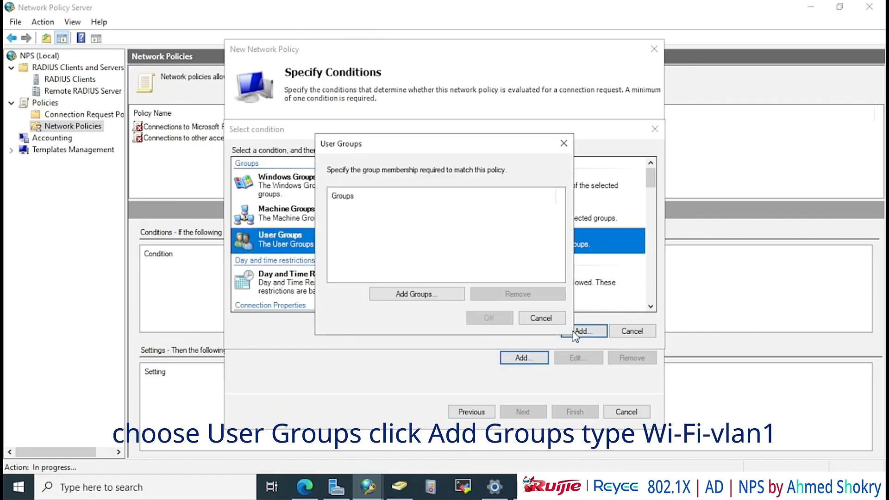
click(430, 297)
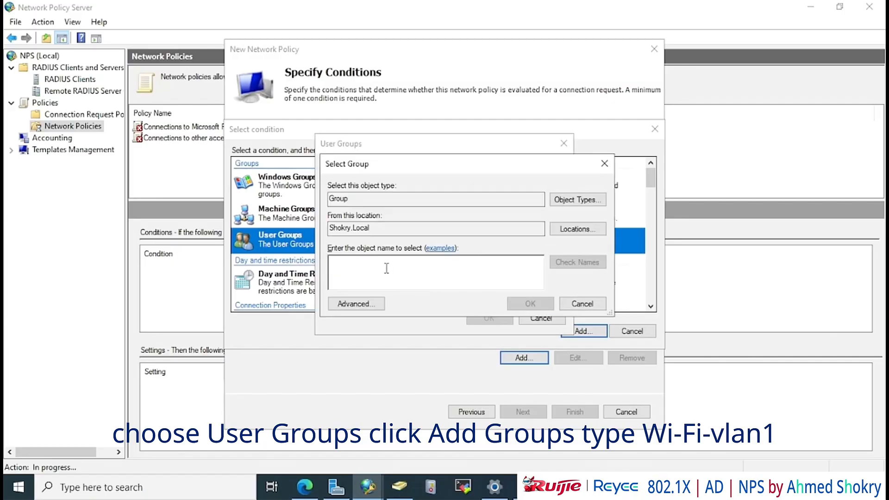
text(wifi)
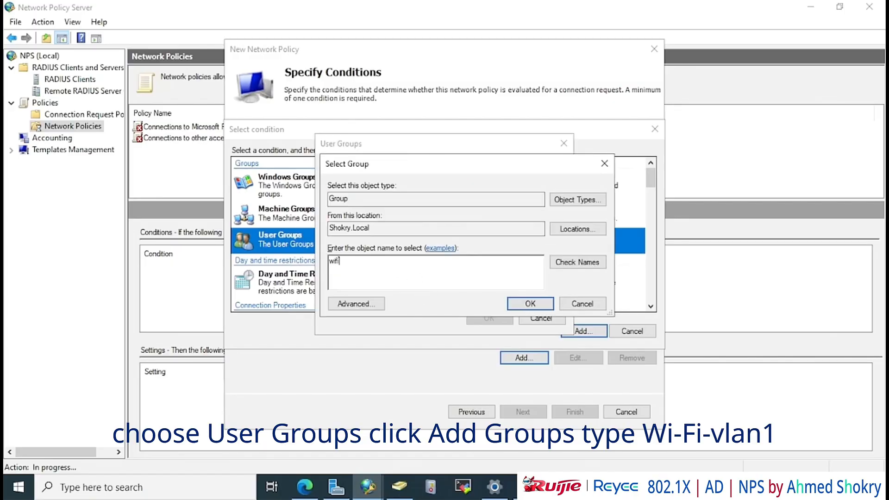
text(-vl)
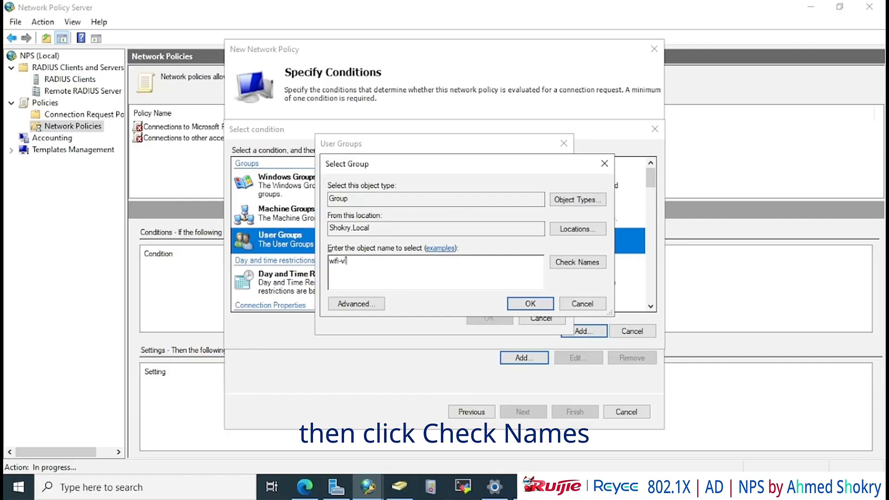
text(an1)
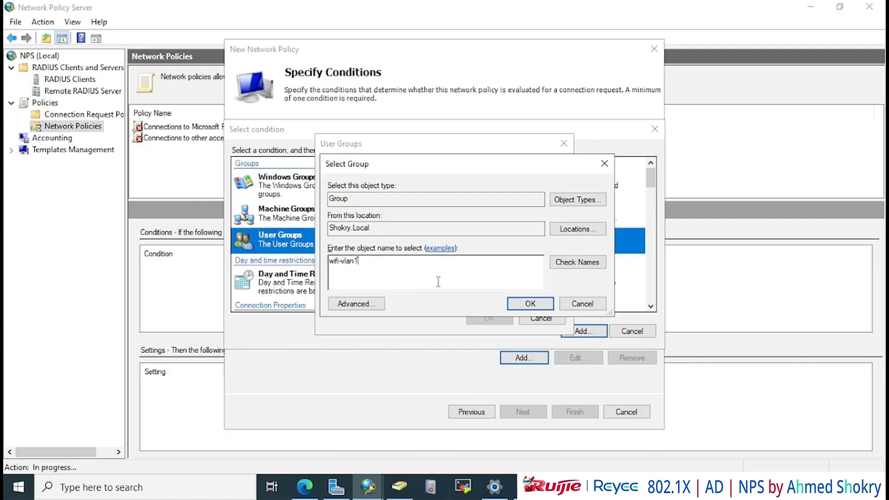
click(584, 262)
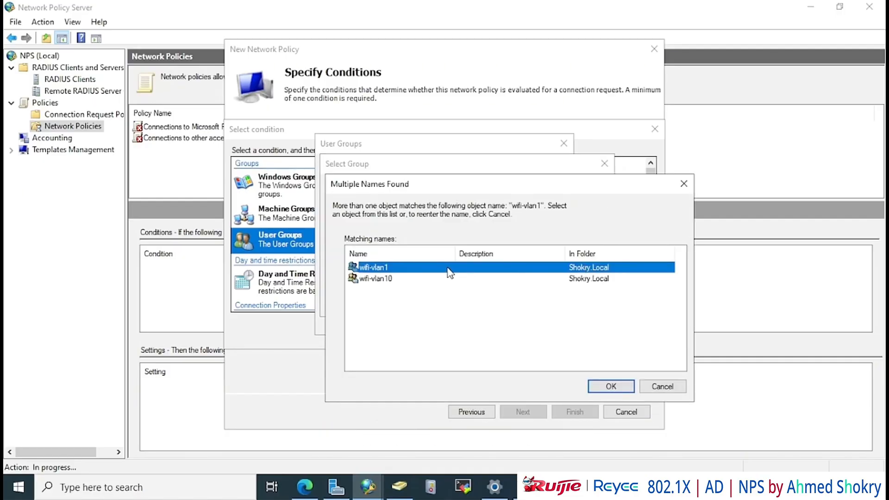
double_click(448, 270)
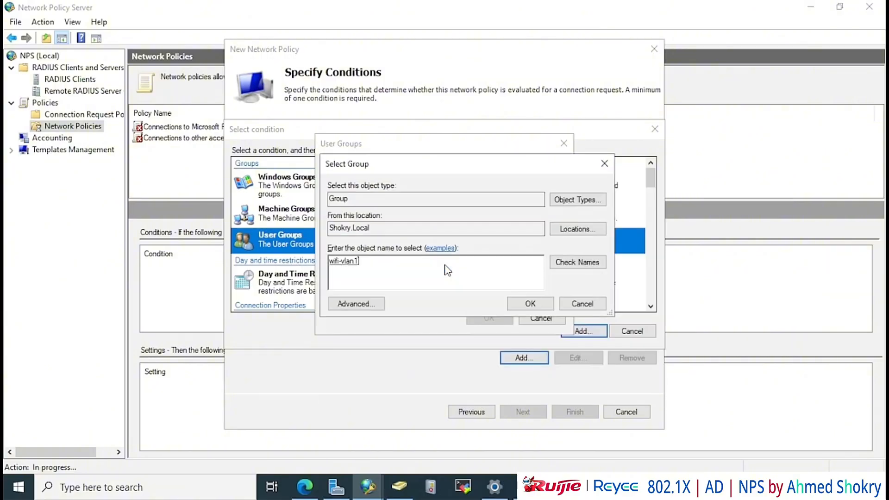
click(530, 304)
click(489, 318)
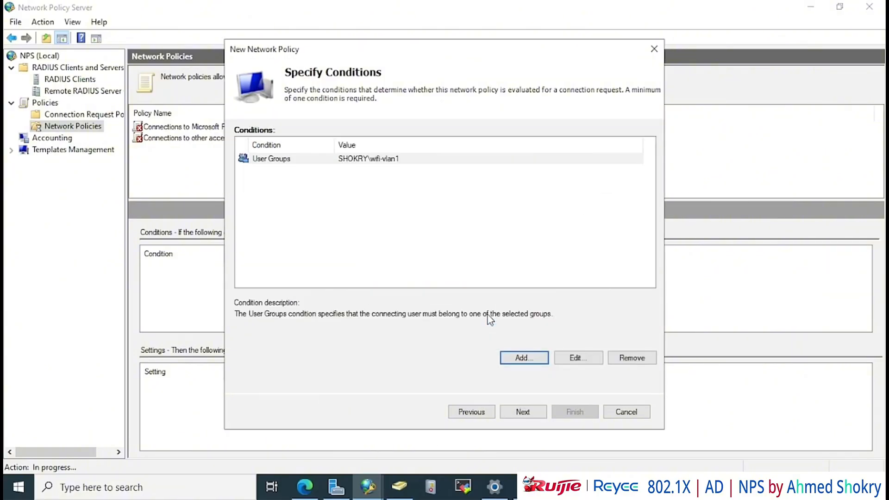
Keep access granted and add Protected EAP (PEAP) as the EAP type
click(523, 411)
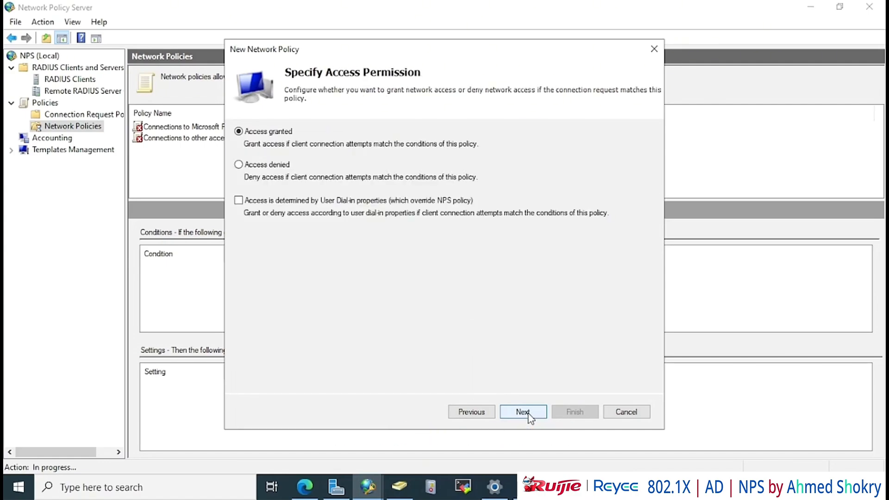
click(525, 412)
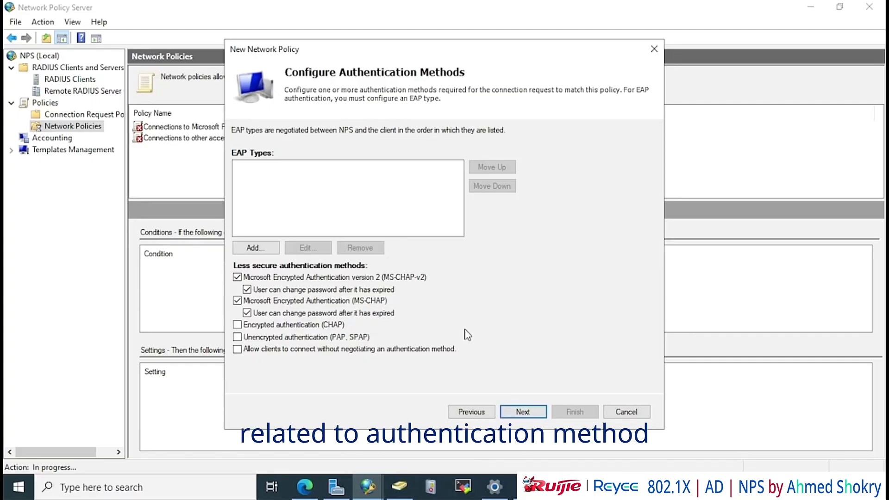
click(262, 249)
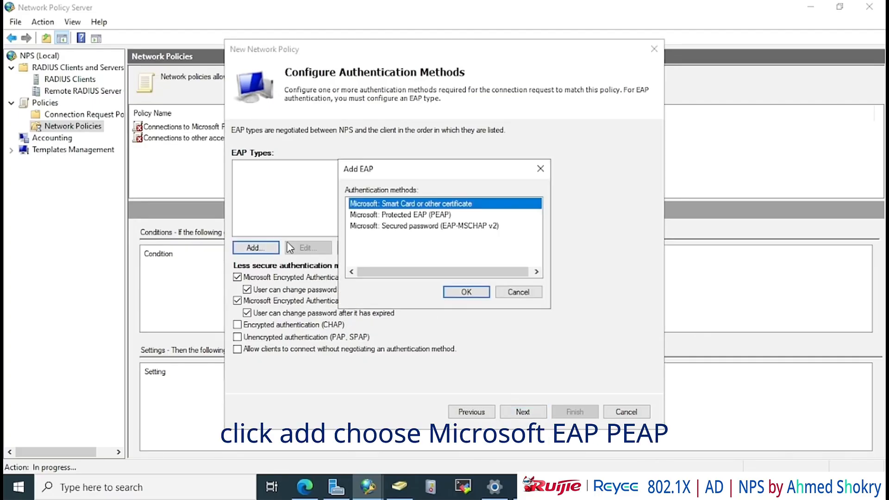
click(425, 215)
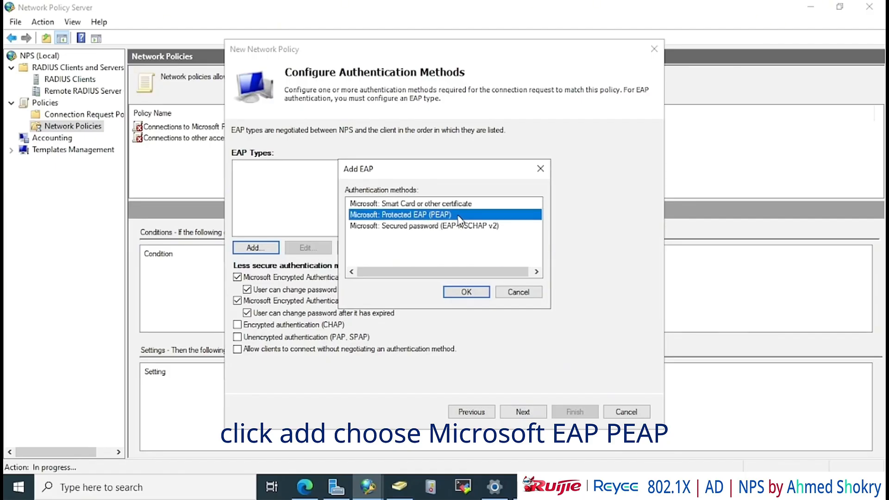
click(466, 292)
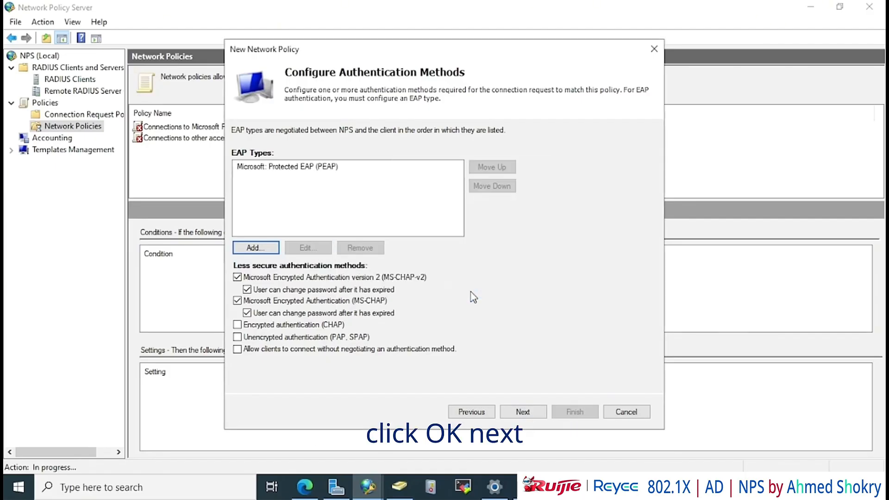
Skip the constraints and settings pages and finish the wifi-vlan1 policy
click(522, 412)
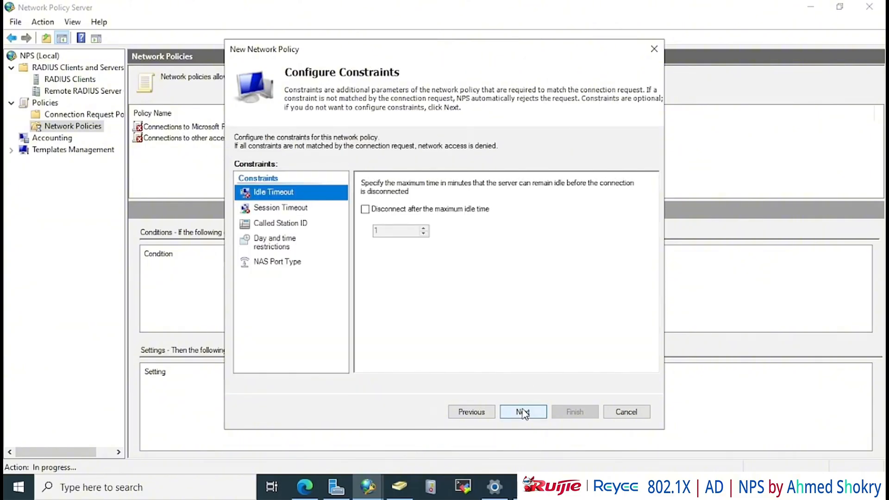
click(523, 412)
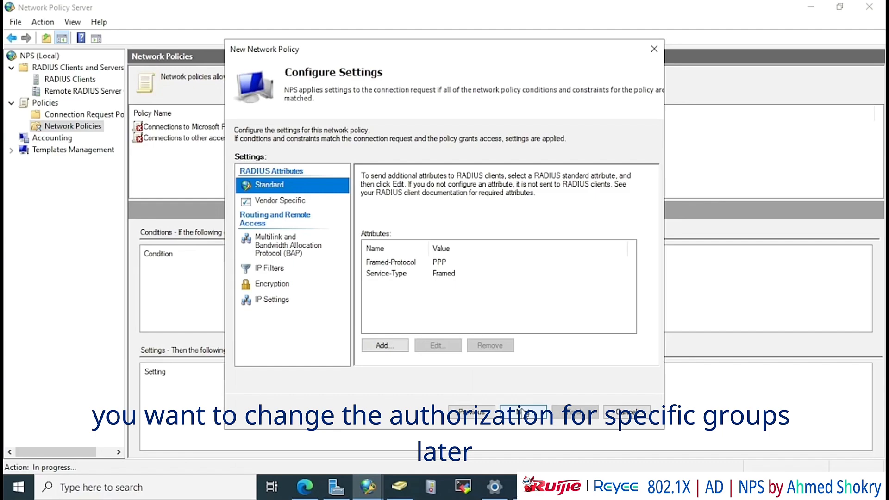
click(522, 412)
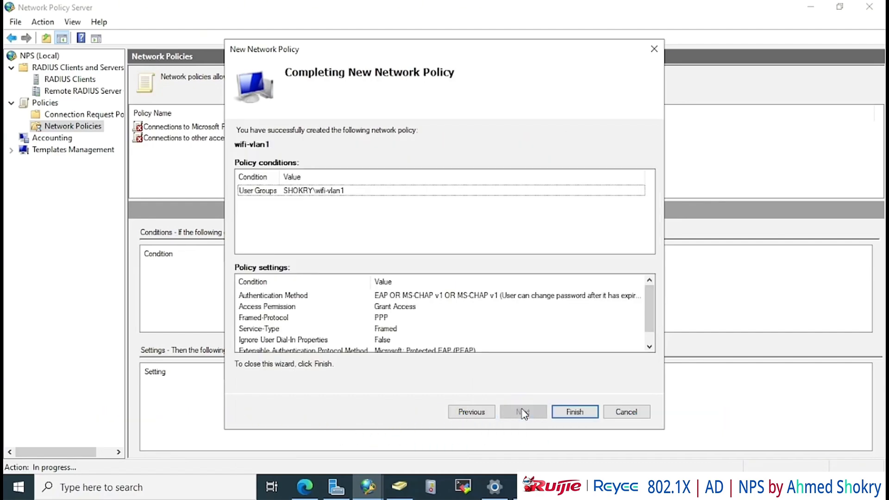
click(575, 412)
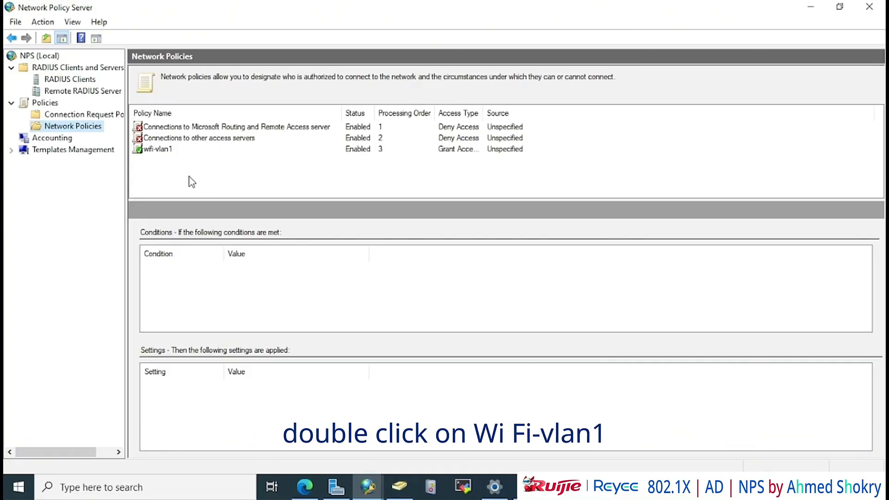
Add a Tunnel-Type RADIUS attribute set to Virtual LANs (VLAN) to the wifi-vlan1 policy
double_click(157, 149)
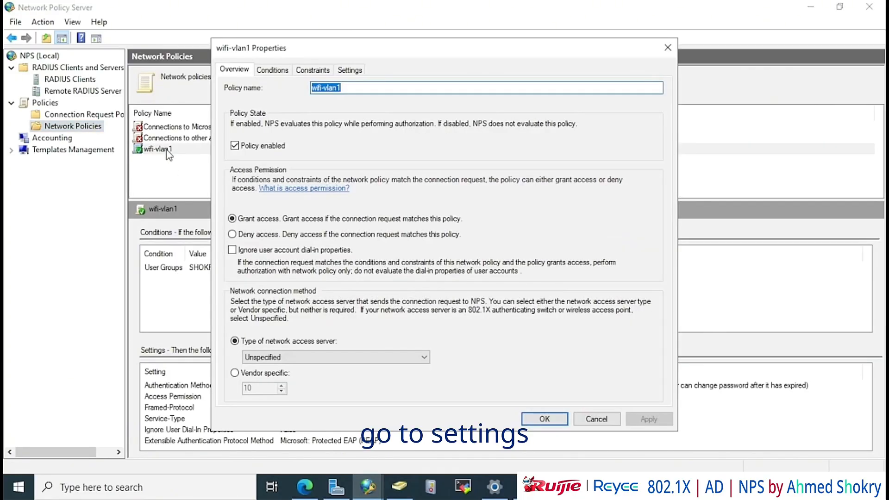
click(315, 72)
click(351, 70)
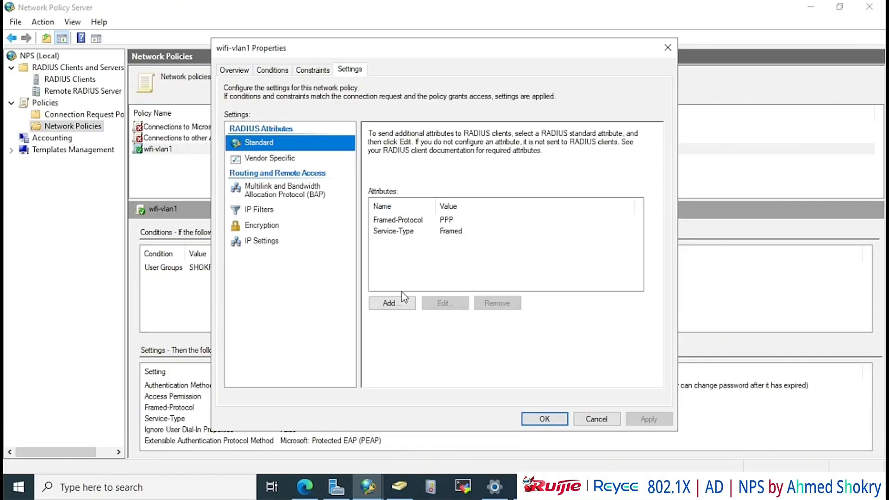
click(391, 304)
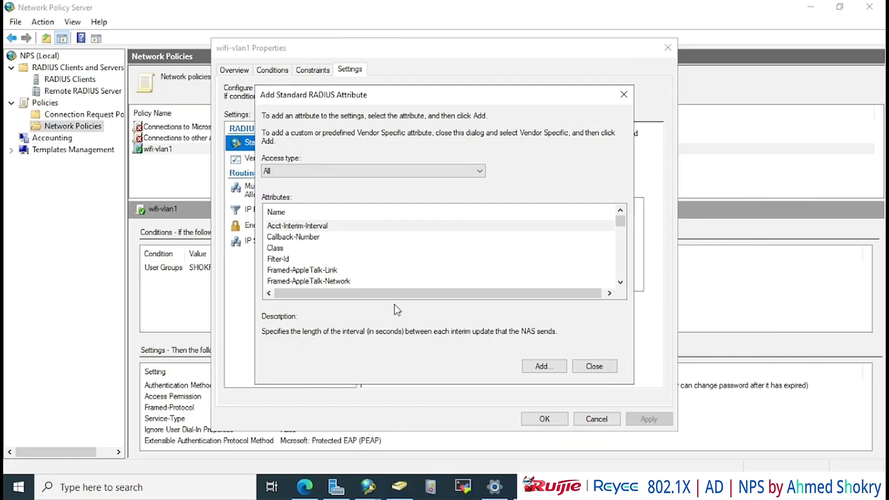
scroll(407, 253, down, 12)
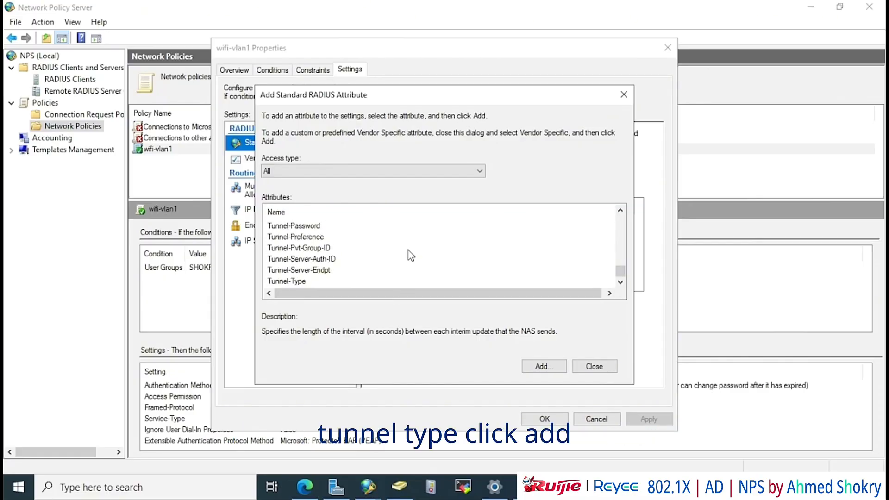
double_click(305, 282)
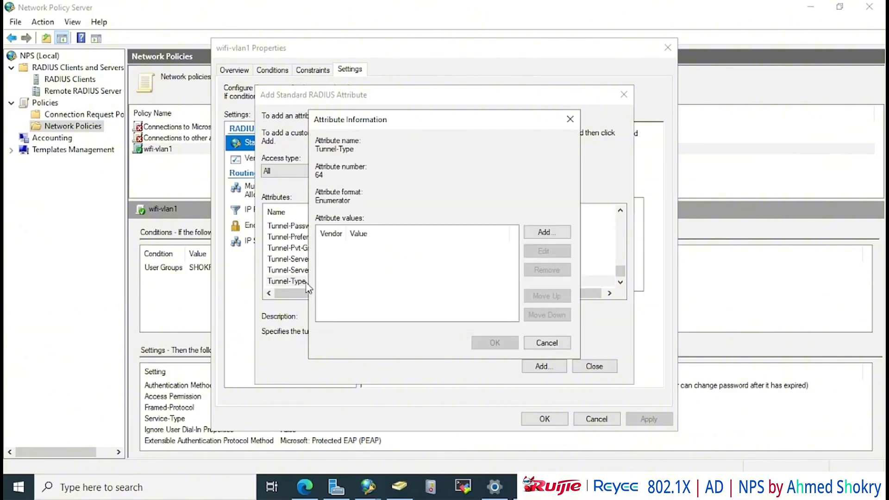
click(544, 233)
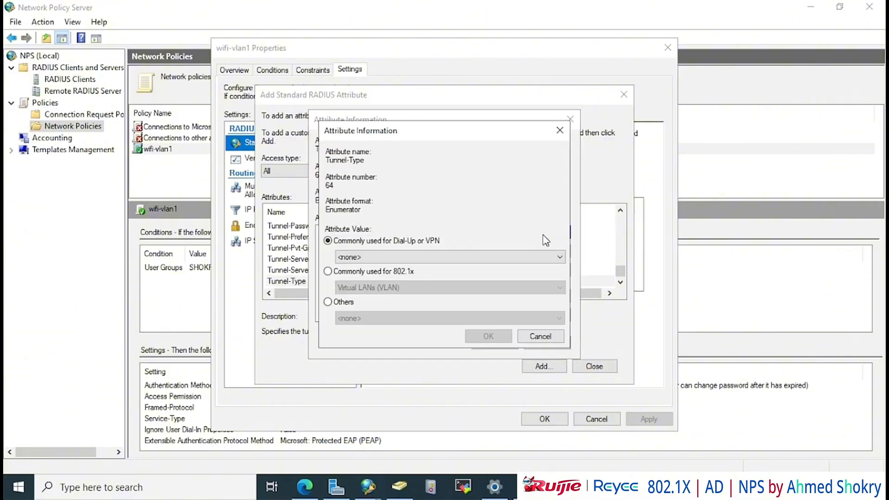
click(329, 272)
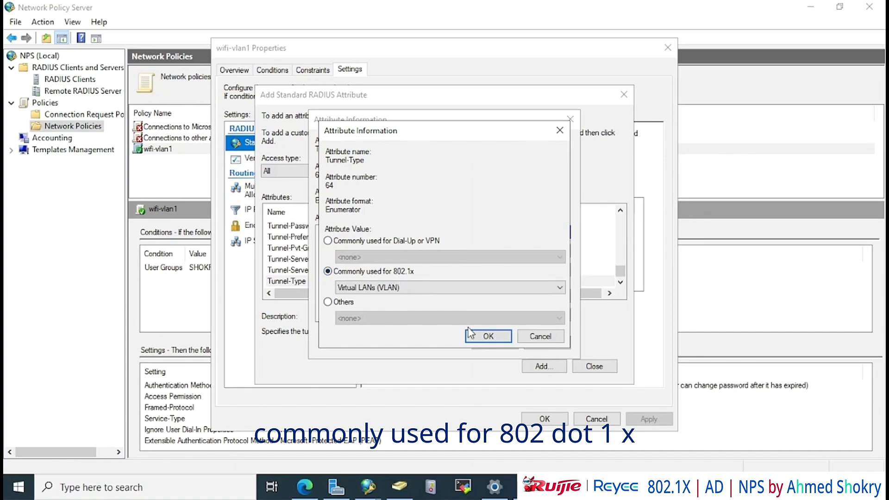
click(484, 336)
click(480, 340)
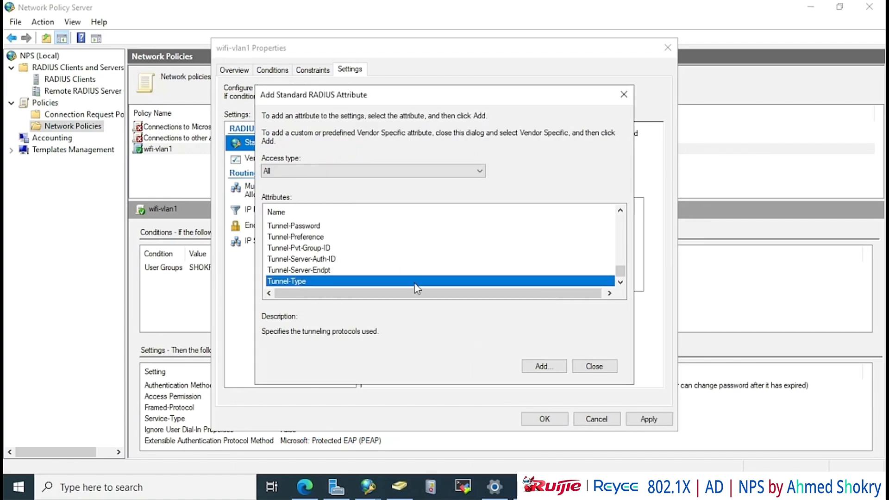
Add a Tunnel-Medium-Type attribute with value 802
scroll(370, 263, up, 2)
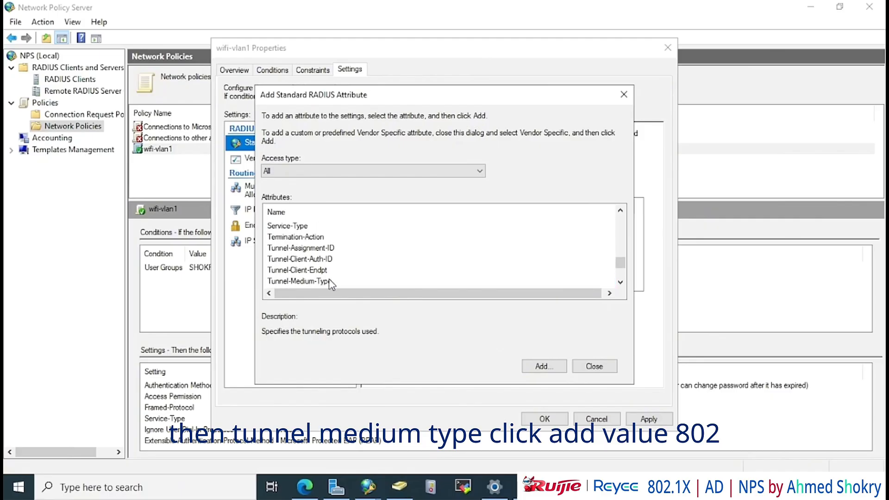
double_click(330, 282)
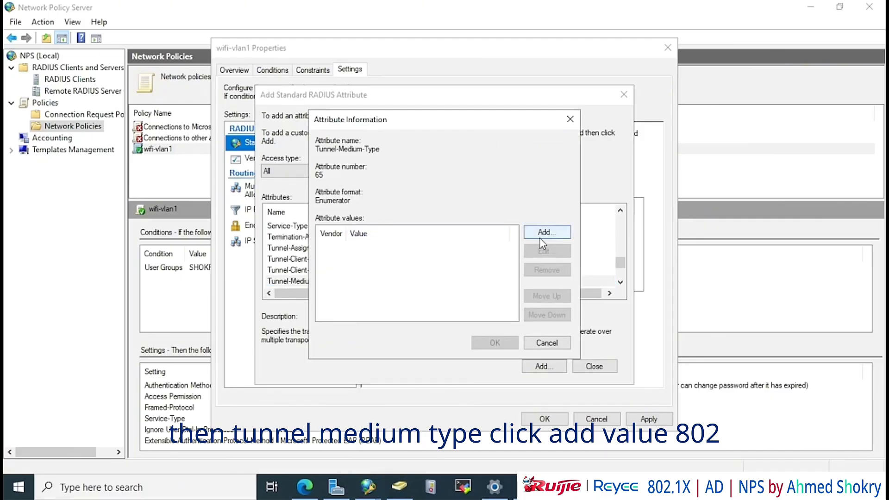
click(540, 233)
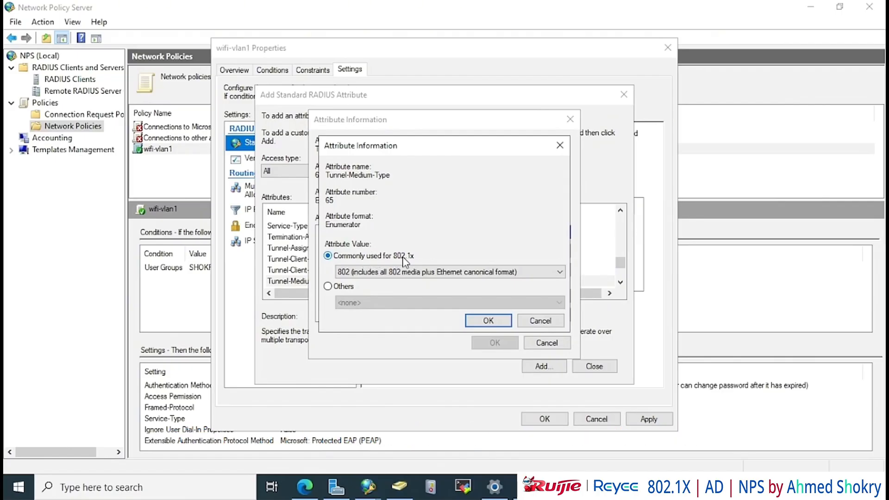
click(481, 324)
click(495, 342)
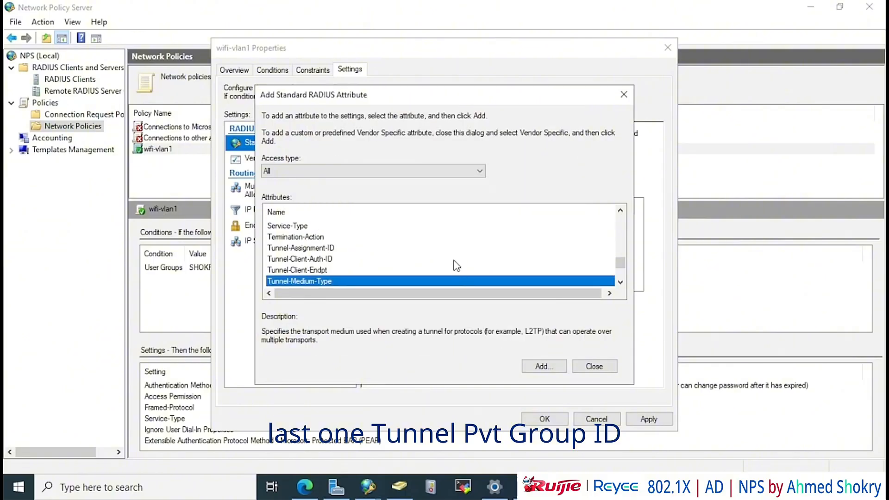
Add Tunnel-Pvt-Group-ID value 1 to wifi-vlan1 and apply the policy changes
scroll(451, 255, down, 2)
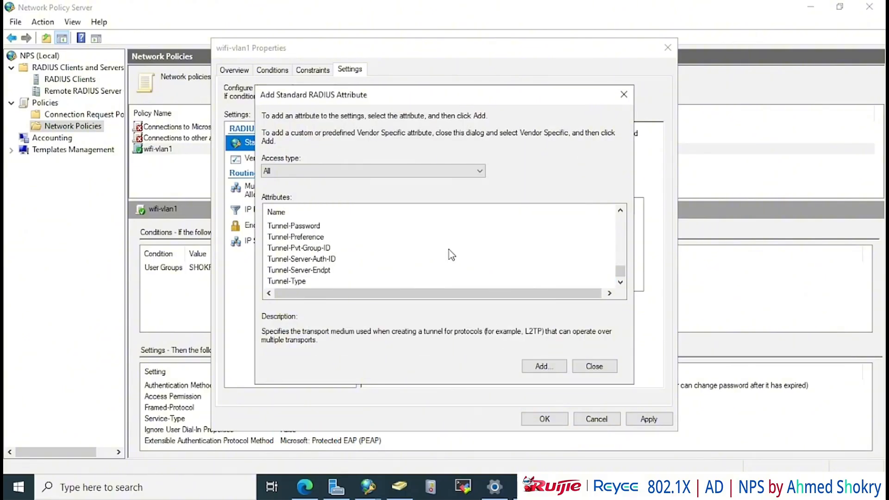
double_click(317, 248)
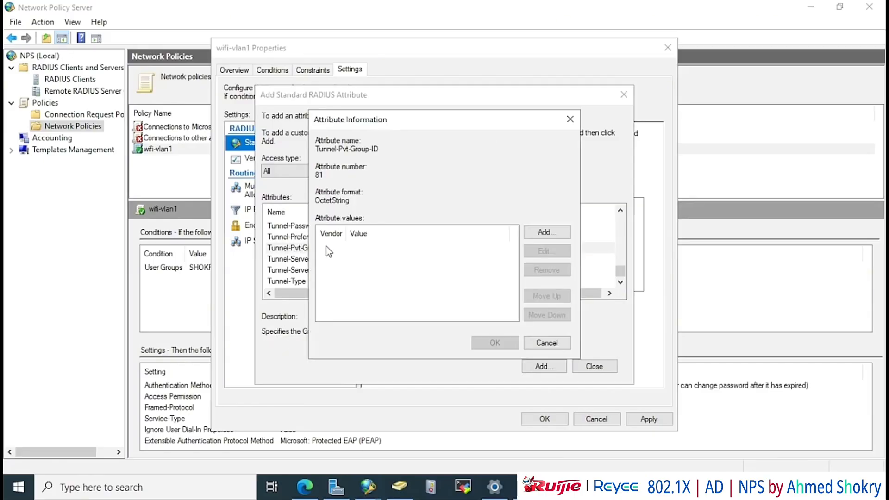
click(543, 234)
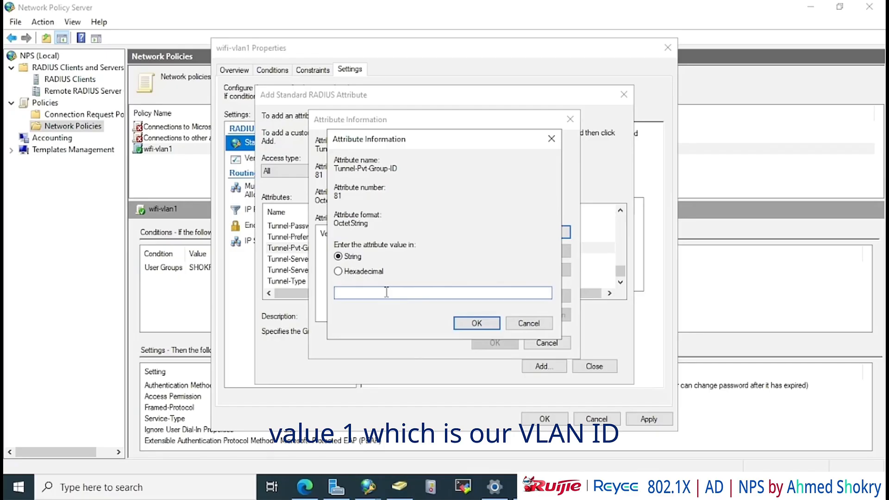
text(1)
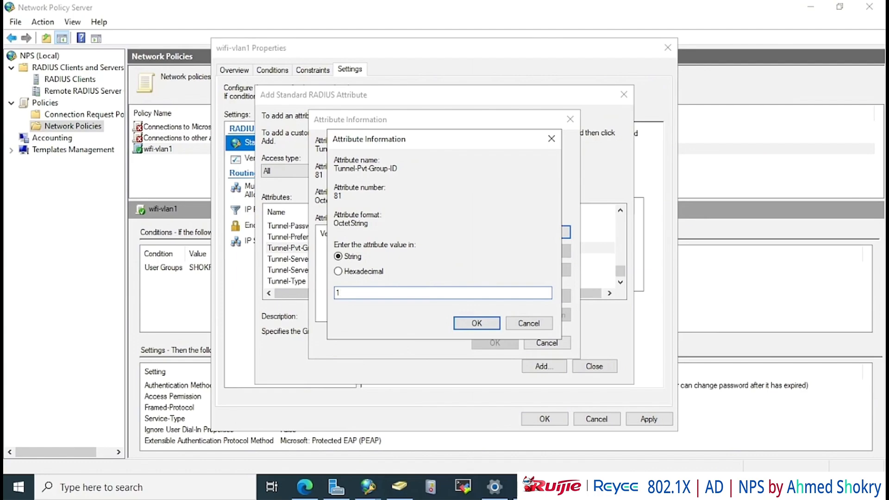
click(478, 323)
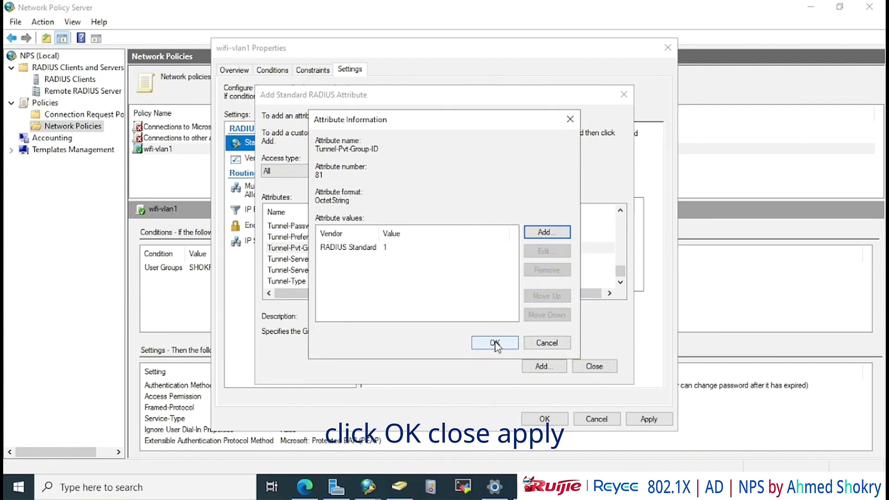
click(494, 343)
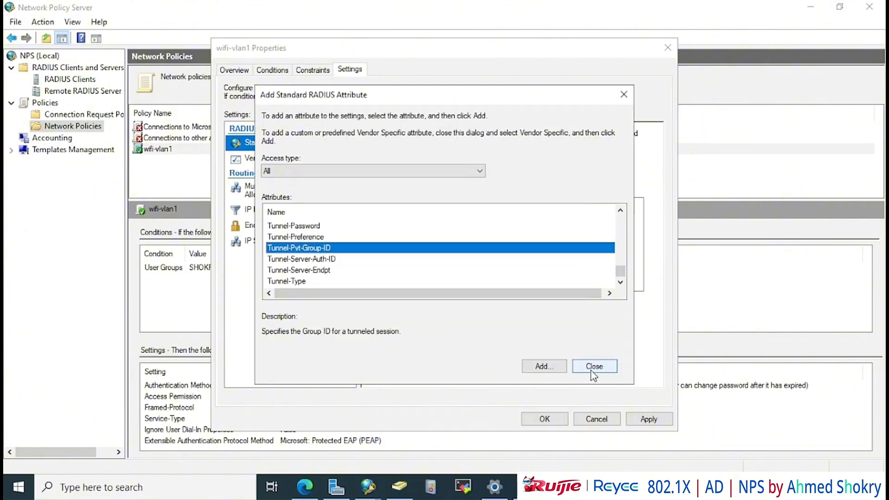
click(590, 371)
click(649, 419)
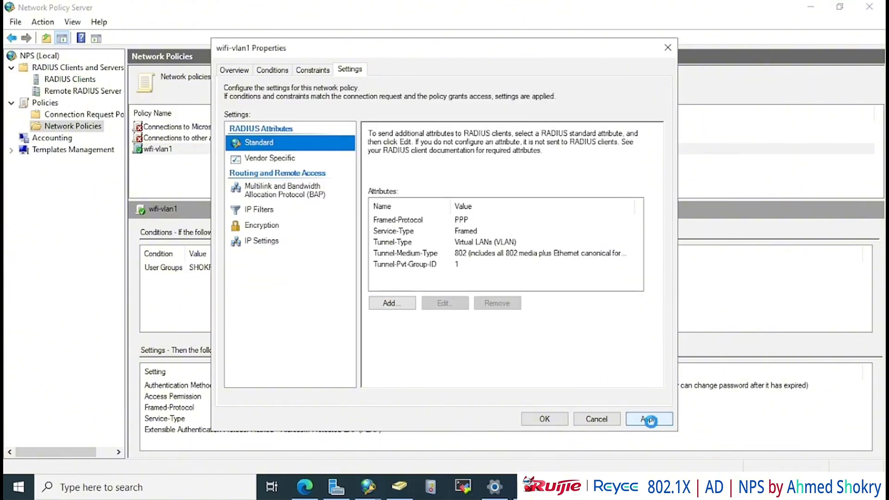
click(551, 420)
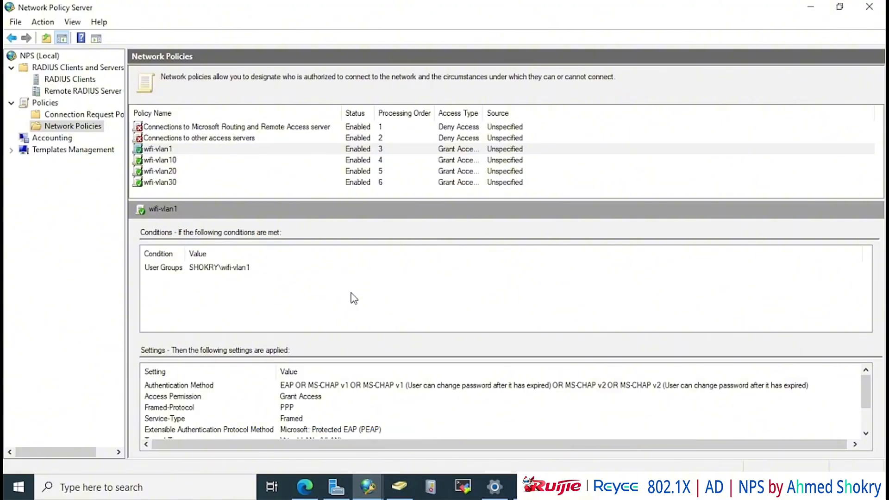
Move wifi-vlan1, wifi-vlan10, wifi-vlan20 and wifi-vlan30 above the default policies in processing order
right_click(204, 148)
click(225, 152)
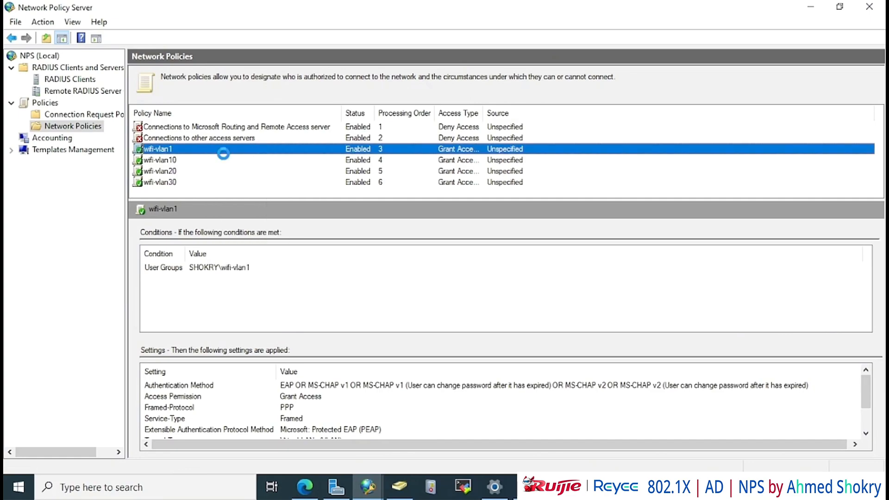
right_click(218, 160)
click(236, 162)
right_click(210, 171)
click(230, 178)
right_click(209, 182)
click(230, 189)
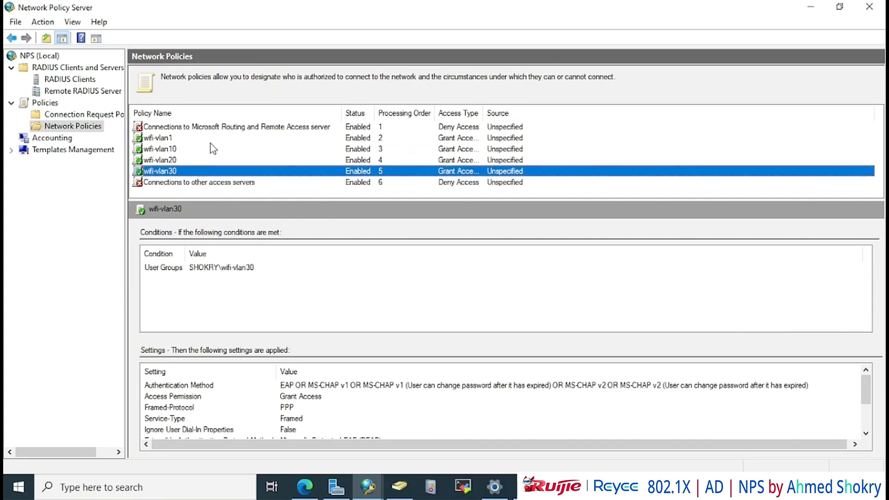
right_click(209, 138)
click(230, 144)
right_click(211, 149)
click(232, 155)
right_click(209, 160)
click(230, 167)
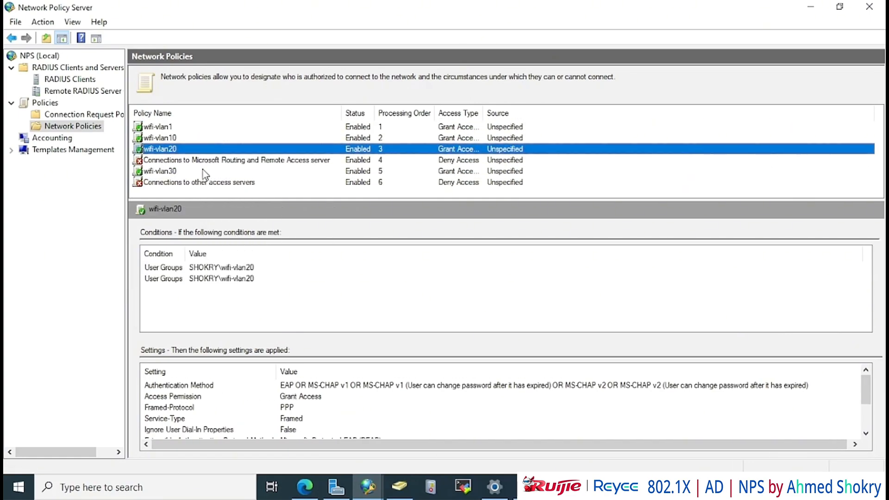
right_click(209, 171)
click(230, 178)
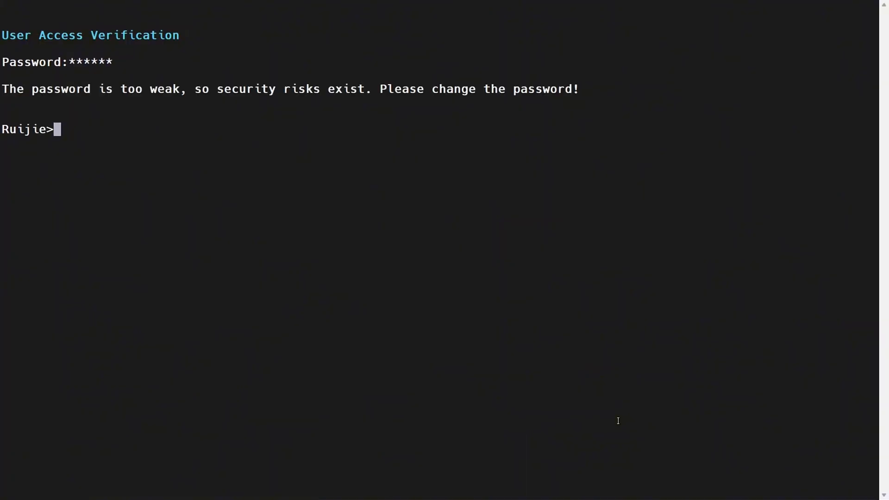
Enter privileged mode with the enable password and switch to global configuration
text(en)
key(Return)
text(************)
key(Return)
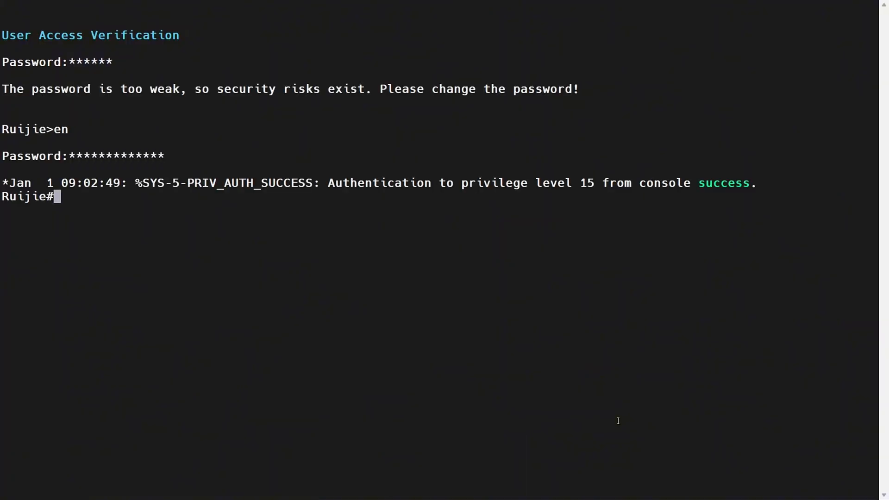
text(con)
key(Return)
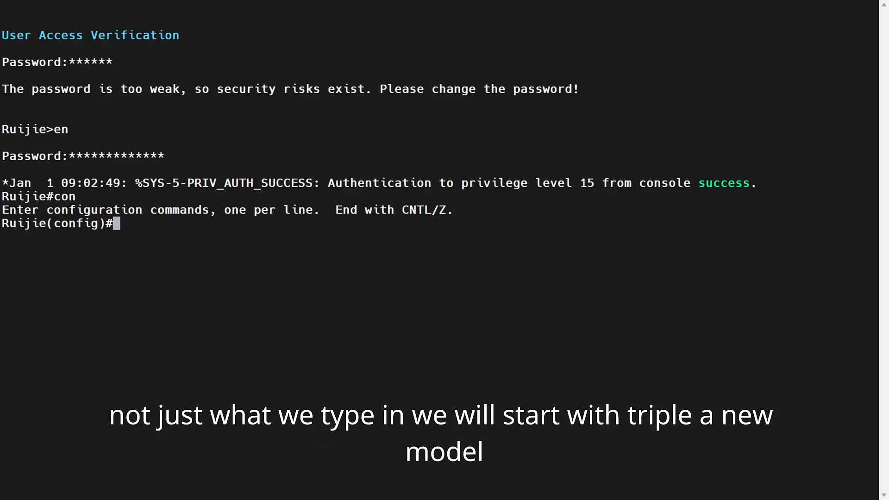
Enable aaa new-model and AAA accounting updates with periodic 1
text(aaa new-model)
key(Return)
text(aaa)
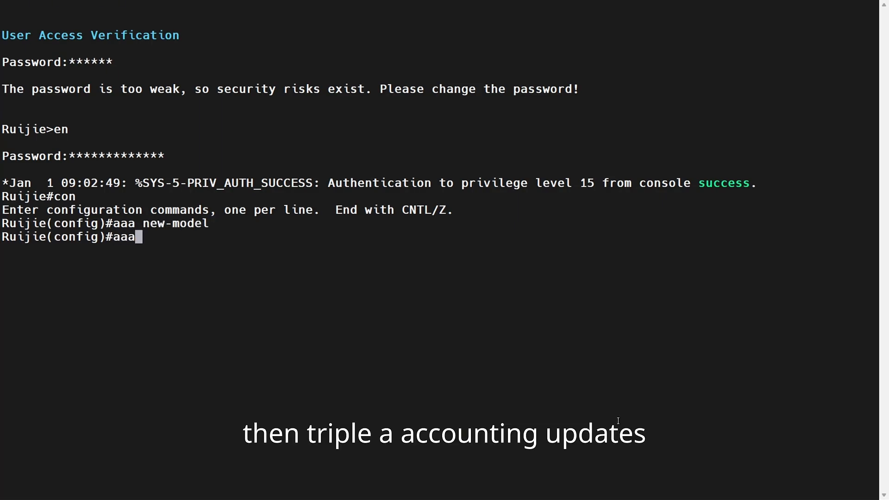
text( accounting update)
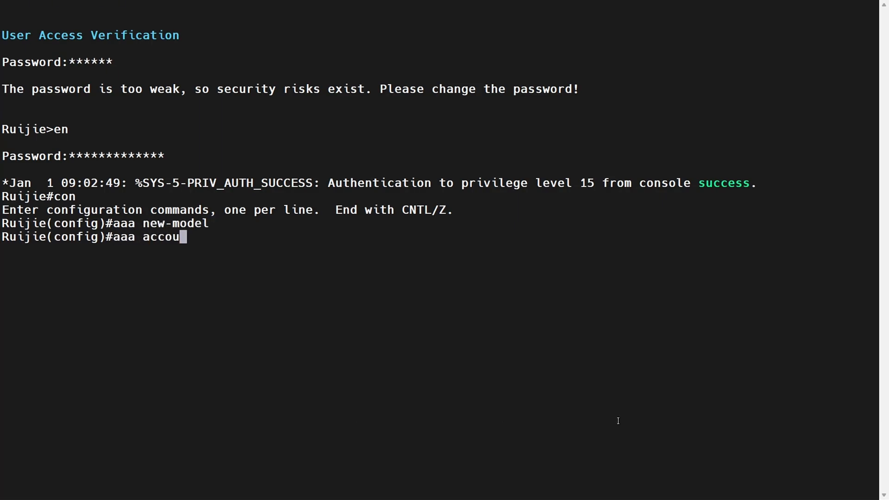
key(Return)
key(Up)
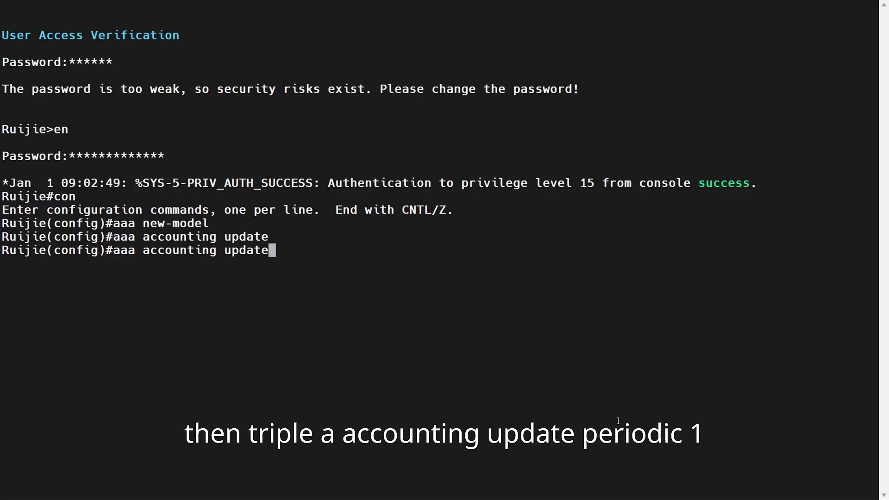
text(periodic 1)
key(Return)
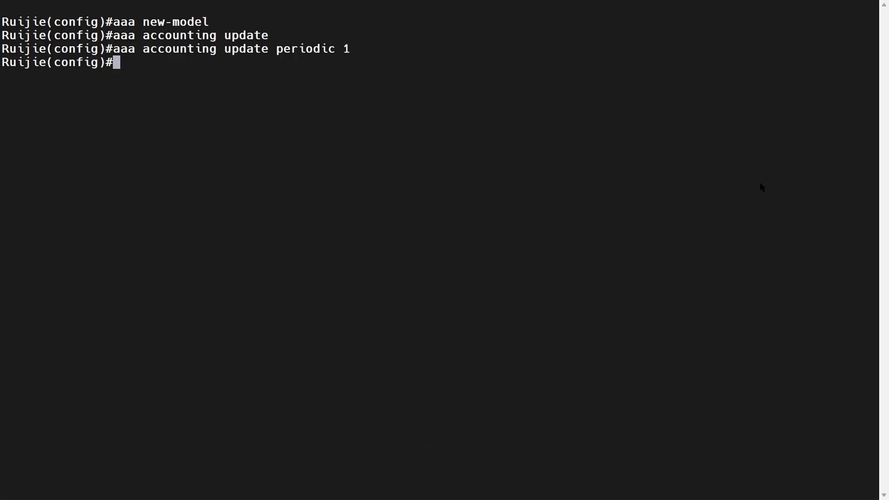
Create RADIUS server group Shokry_Server containing server 192.168.110.200
key(Return)
text(aaa group server )
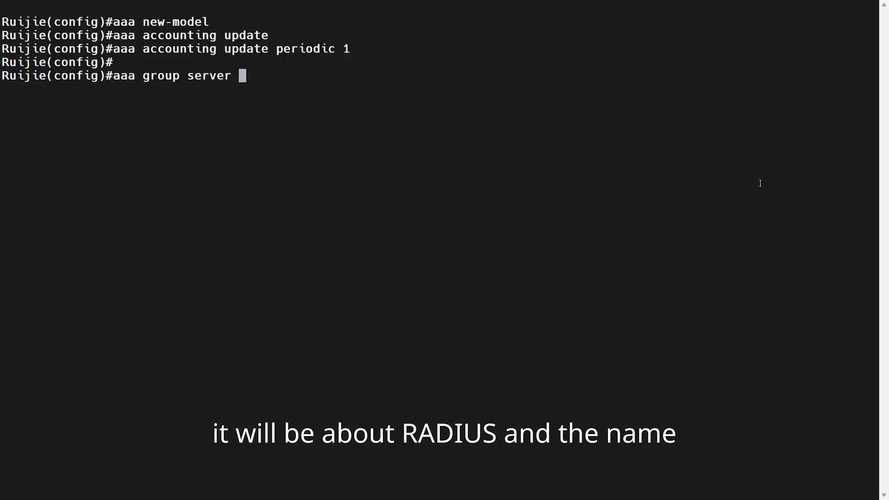
text(radius )
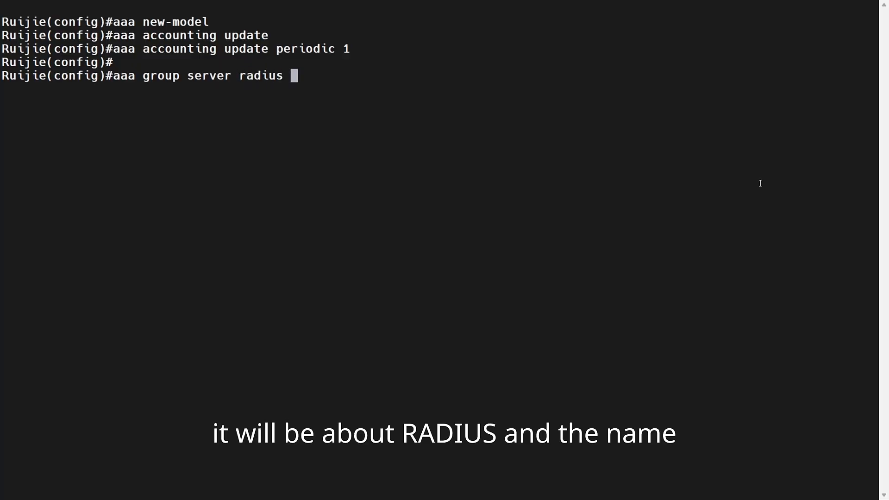
text(Shokr)
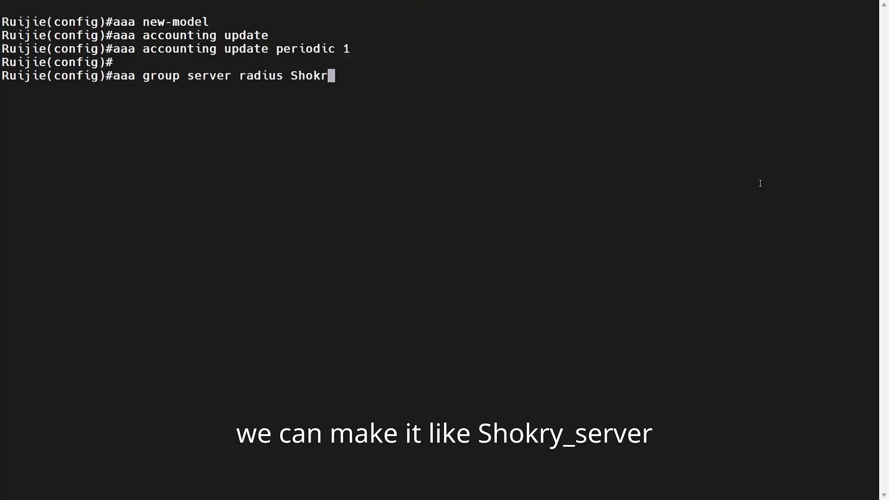
text(y_Server)
key(Return)
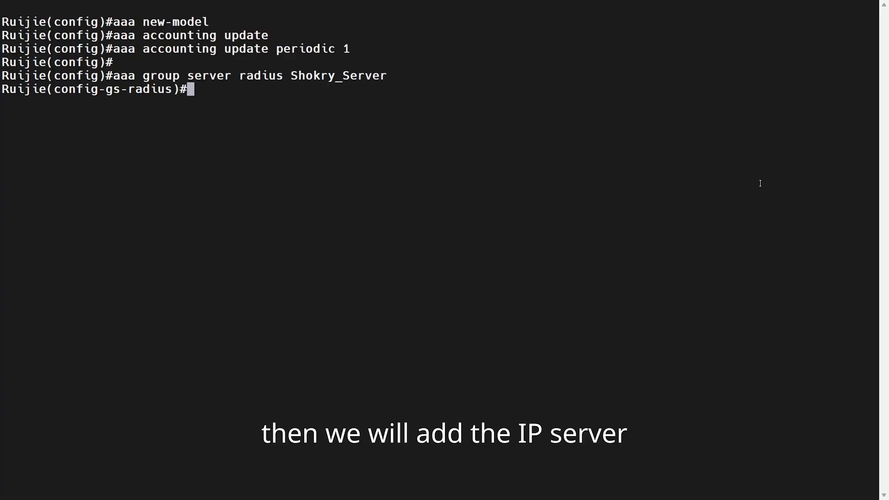
text(server 195)
key(BackSpace)
text(2.168.)
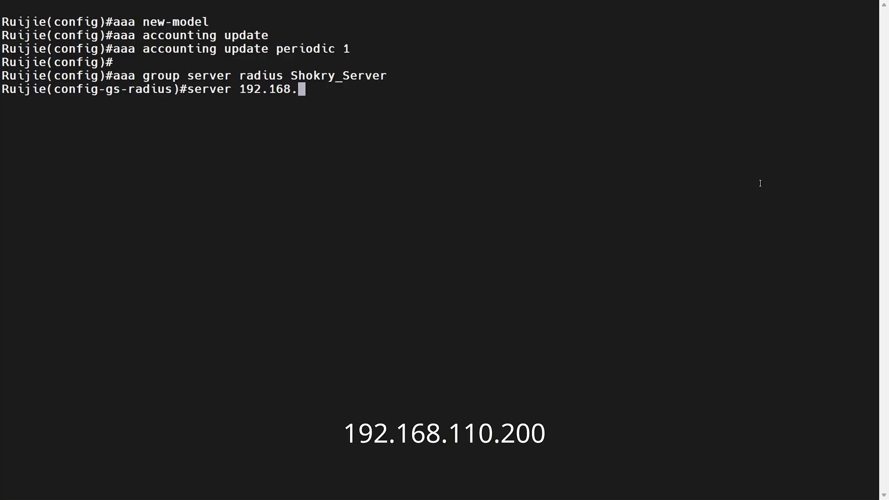
text(110.200)
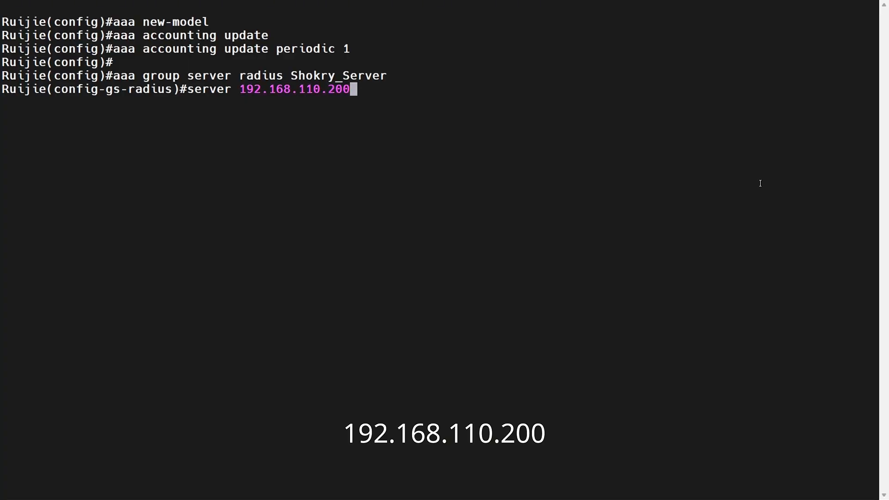
key(Return)
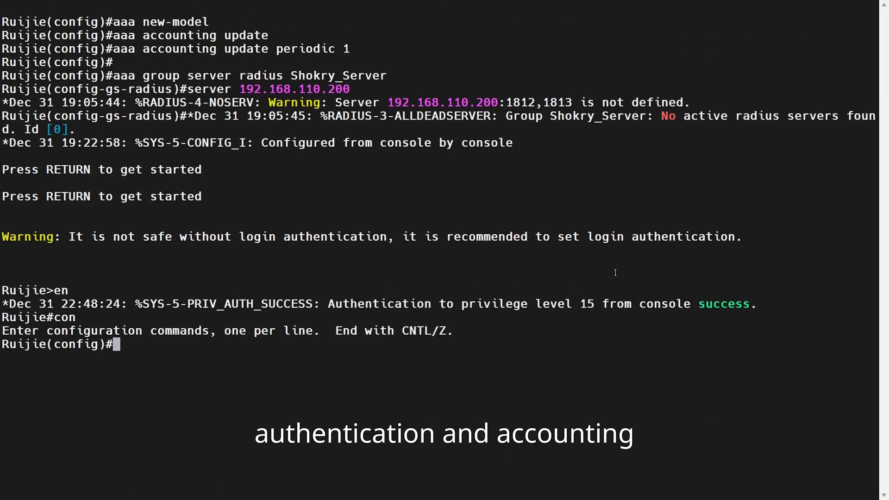
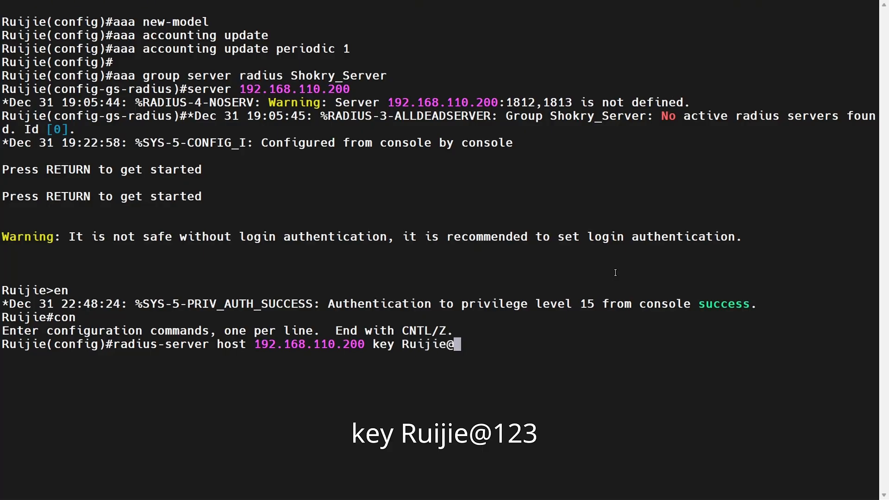
Define RADIUS host 192.168.110.200 with its shared key, auth-port 1812 and acct-port 1813
key(Return)
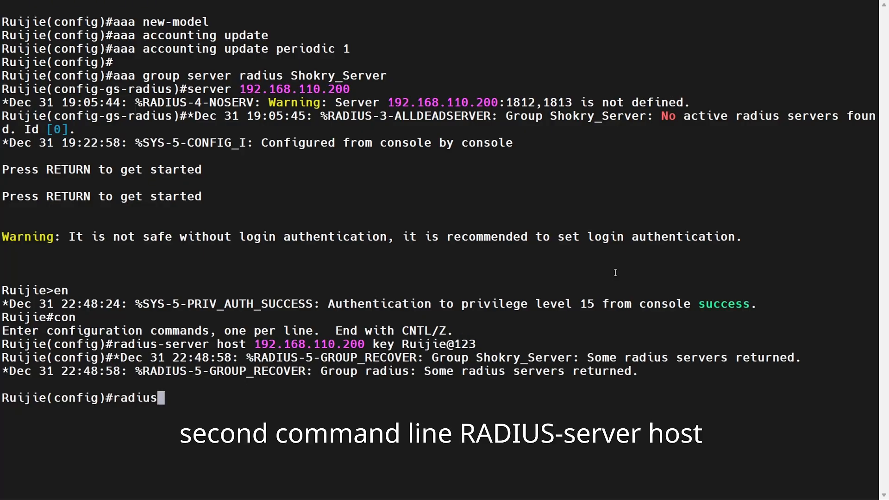
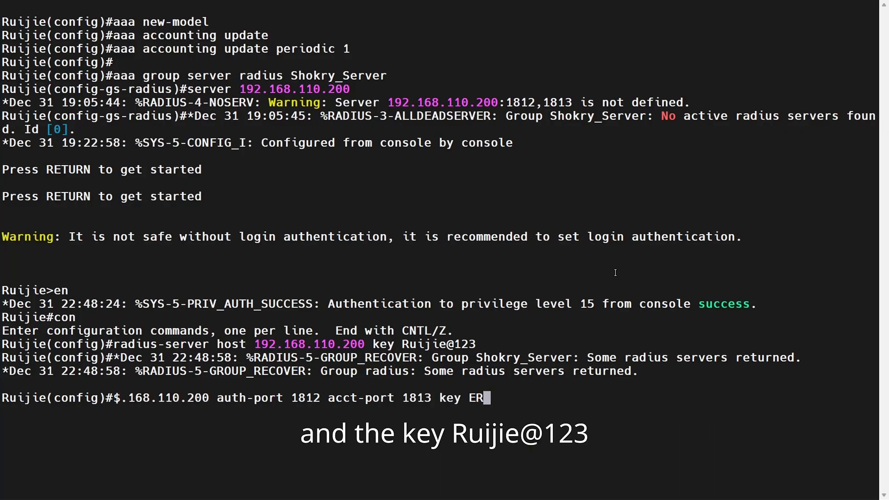
key(BackSpace)
key(BackSpace)
key(Return)
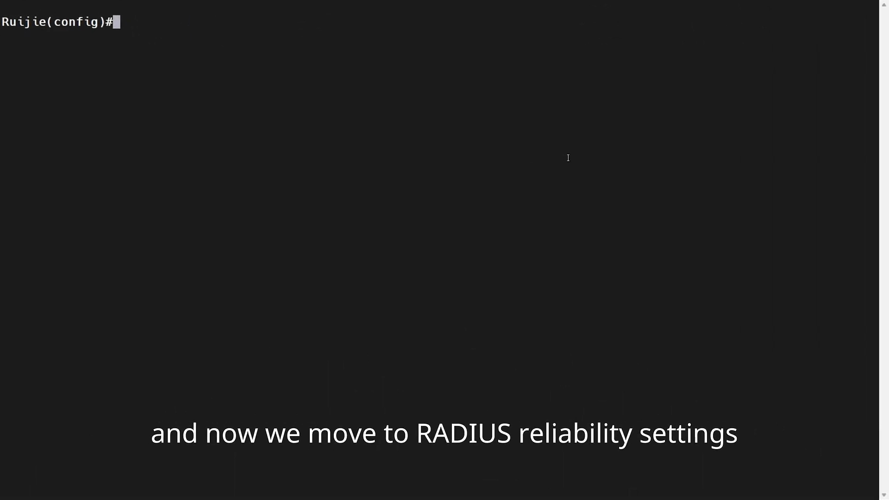
Set radius-server timeout to 5 and radius-server retransmit to 3
text(radius-server )
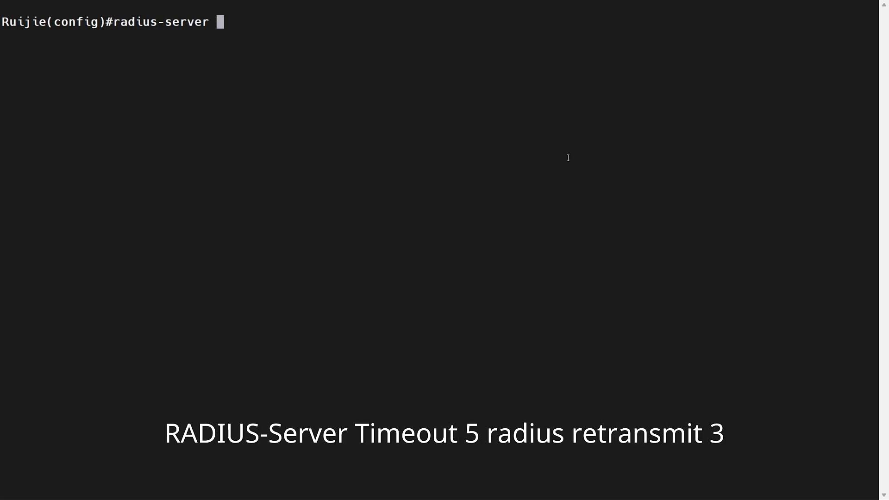
text(timeout 5)
key(Return)
text(radius)
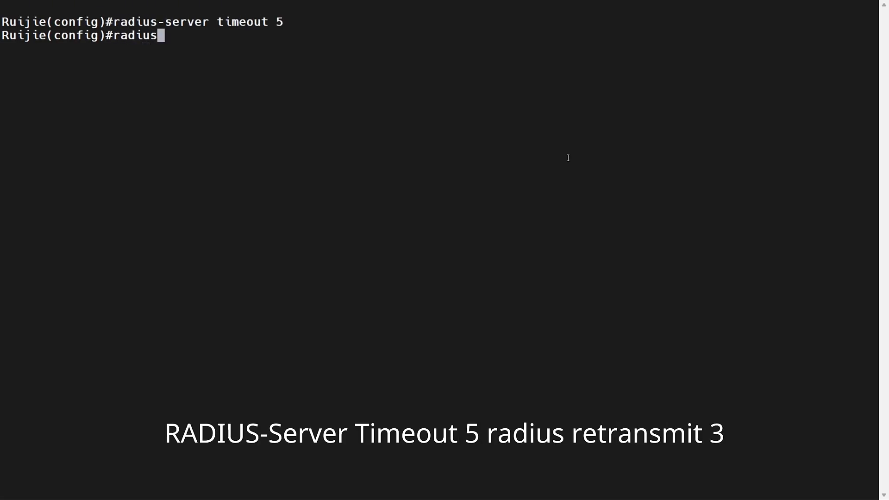
text(-server retransmit 3)
key(Return)
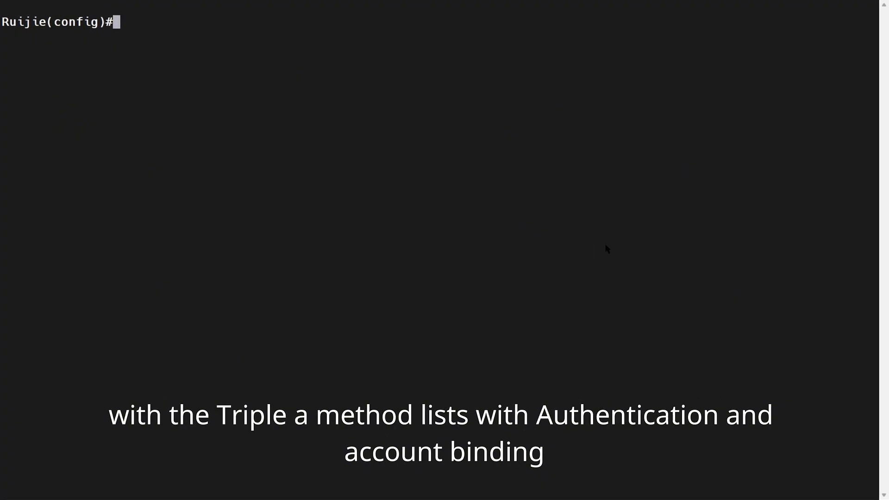
Create start-stop accounting list Shokry_Accounting and dot1x list Shokry_Authentication, both using Shokry_Server
key(Return)
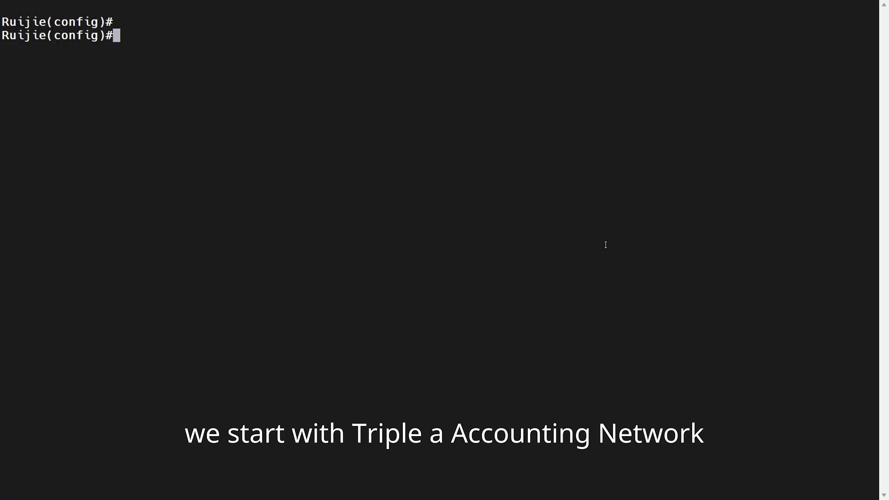
text(aaa accounting network )
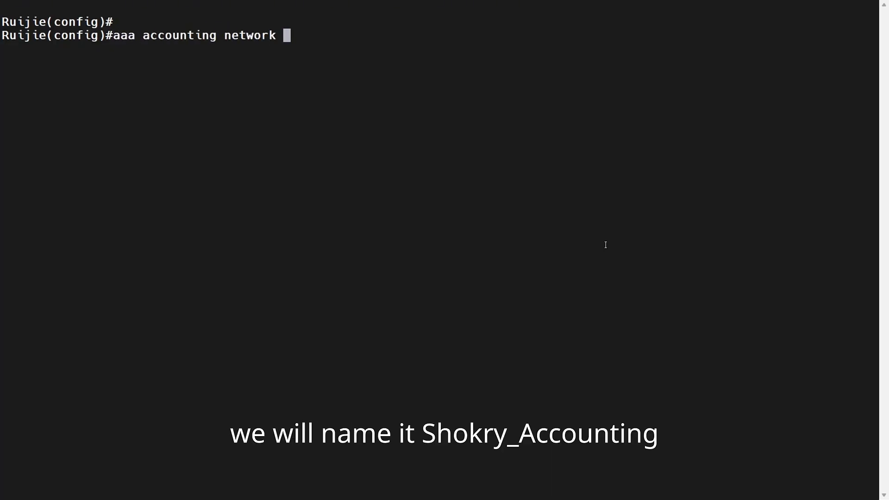
text(Shokry_Accounting st)
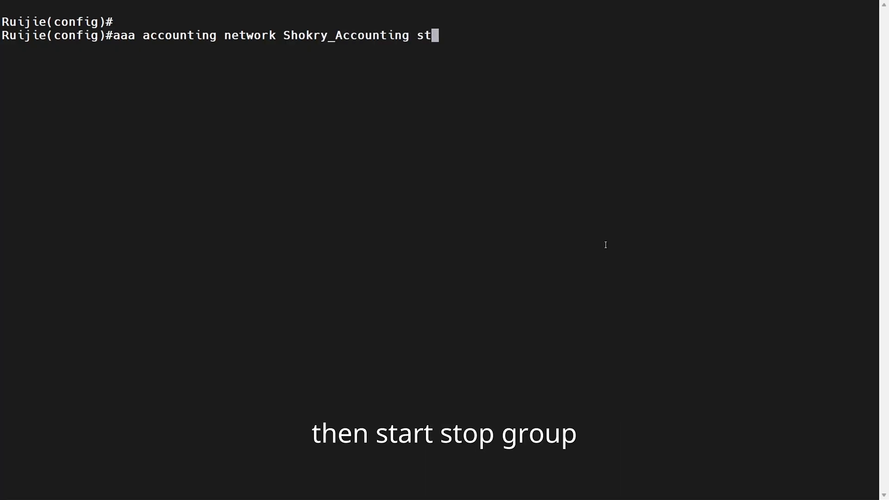
text(art-stop group )
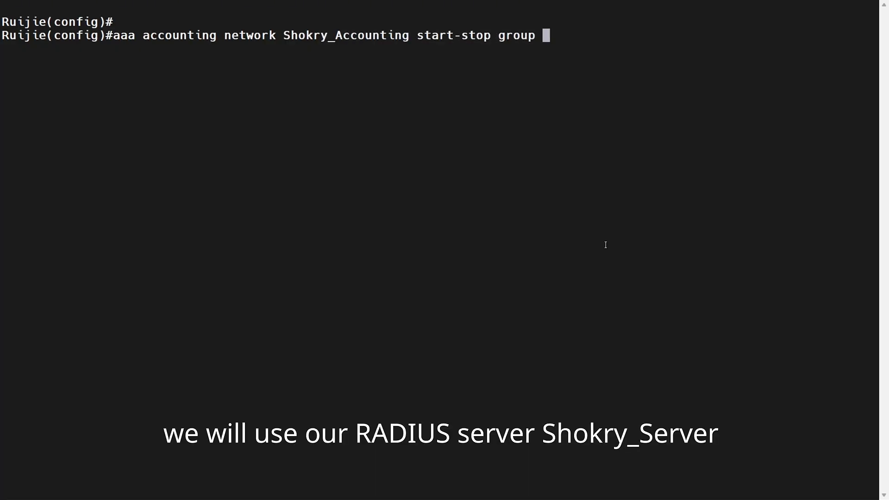
text(Shokry_Server)
key(Return)
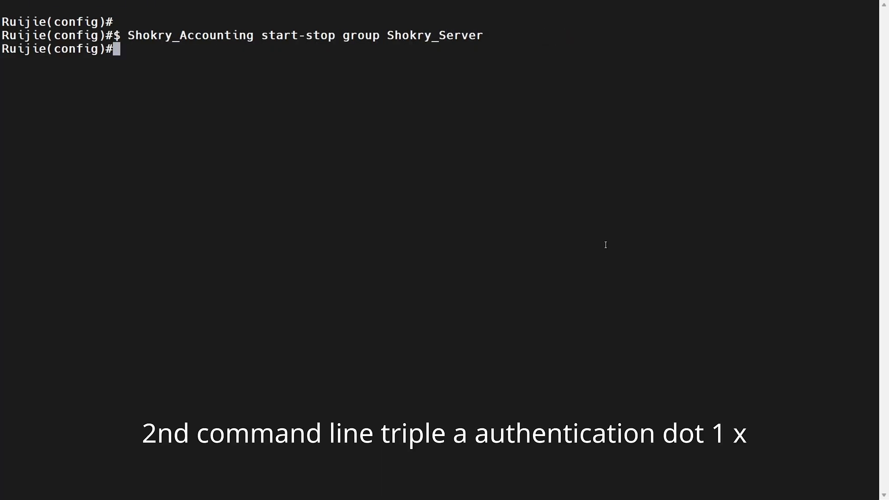
text(aaa authentication dot)
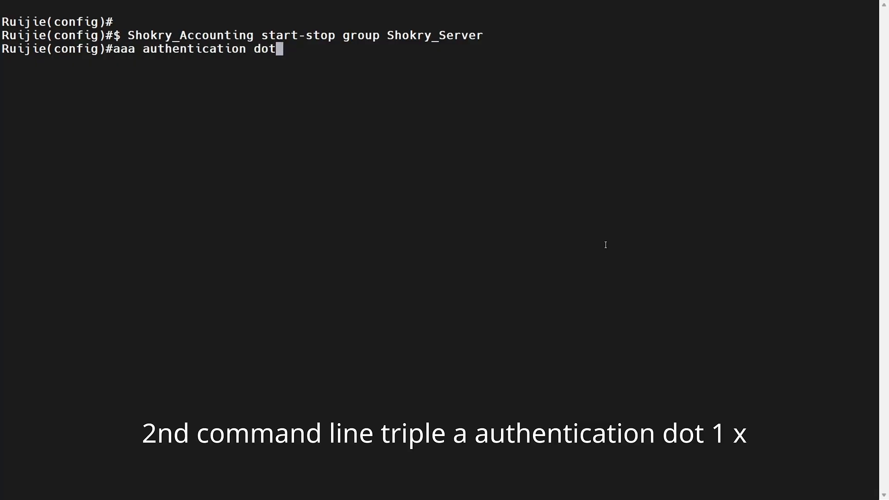
text(1x )
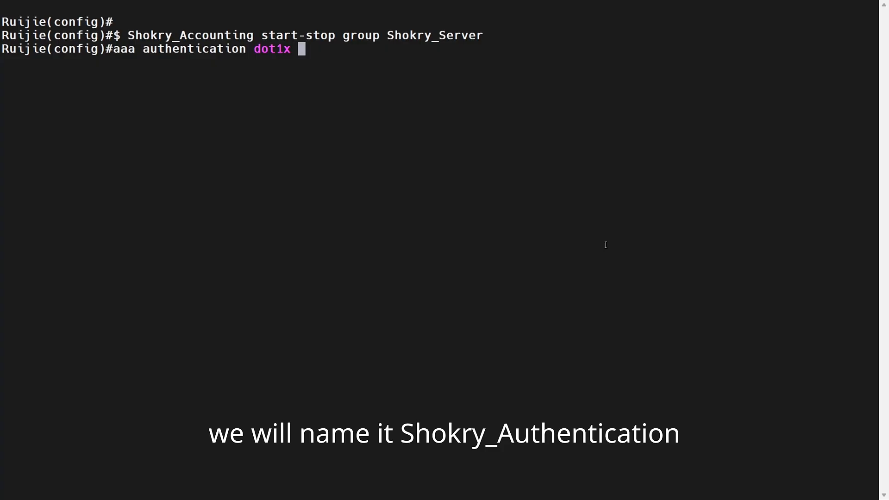
text(Shokry_Authentication)
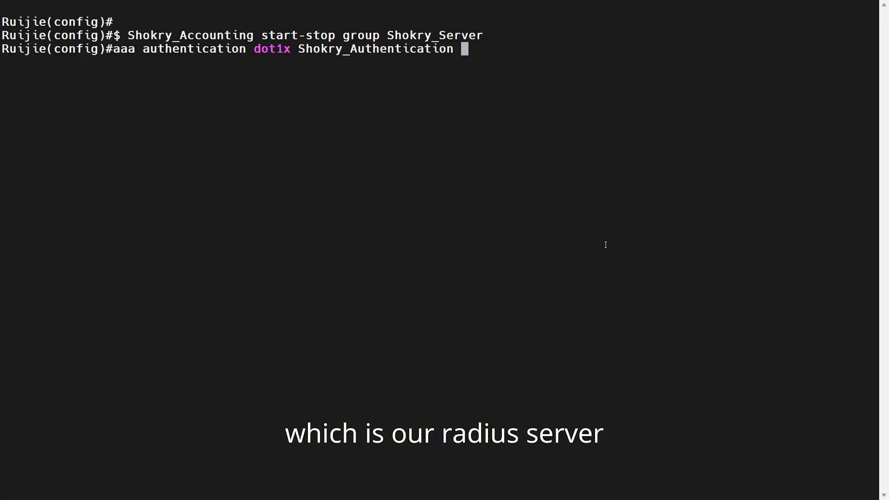
text(group Shokry_Server)
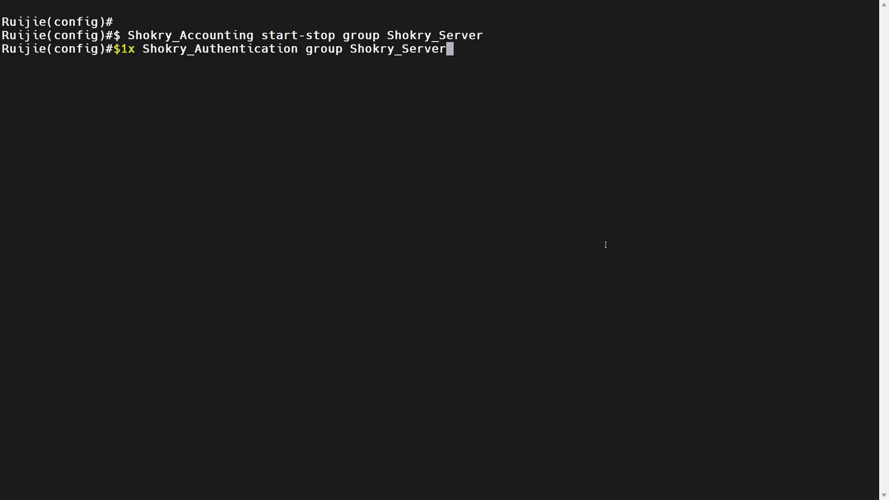
key(Return)
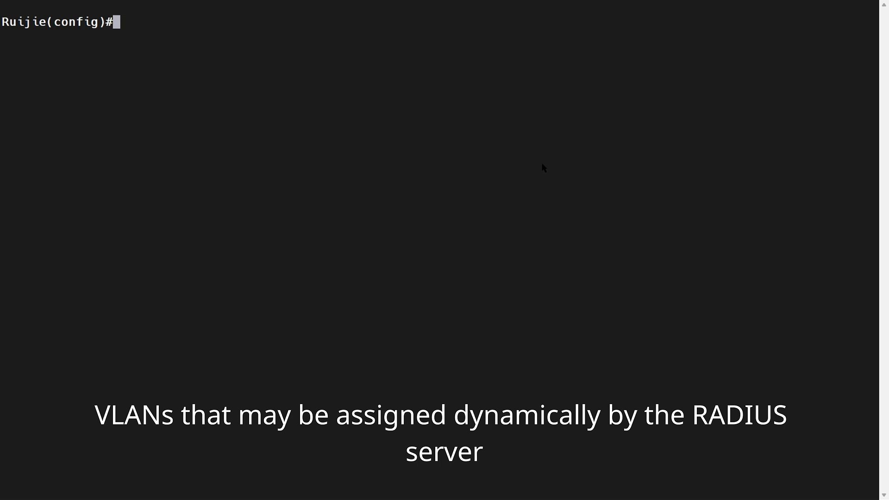
Create VLANs 1, 10, 20 and 30, exiting each back to global configuration
key(Return)
text(valn 1)
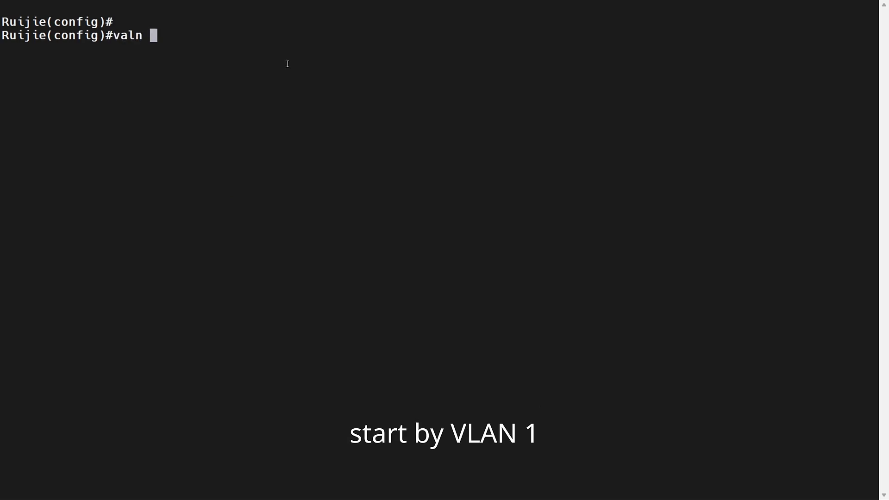
key(Return)
text(vlan 1)
key(Return)
text(ex)
key(Return)
text(vlan 10)
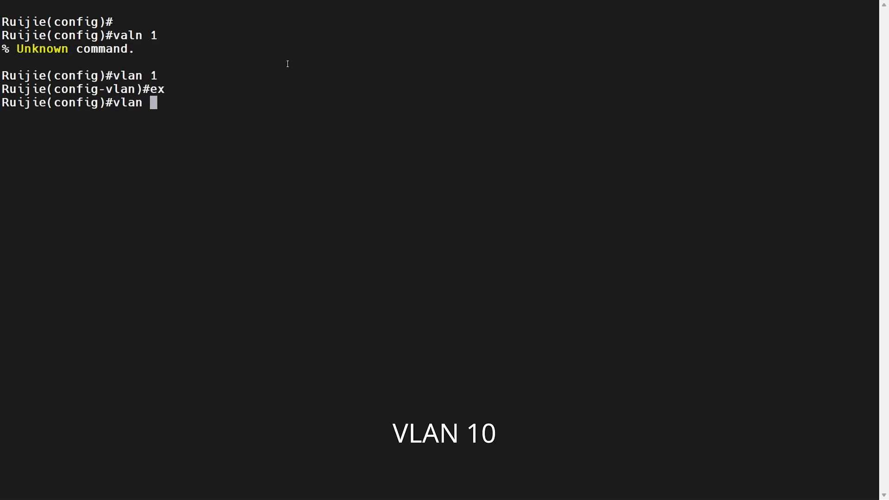
key(Return)
text(ex)
key(Return)
text(vlan 20)
key(Return)
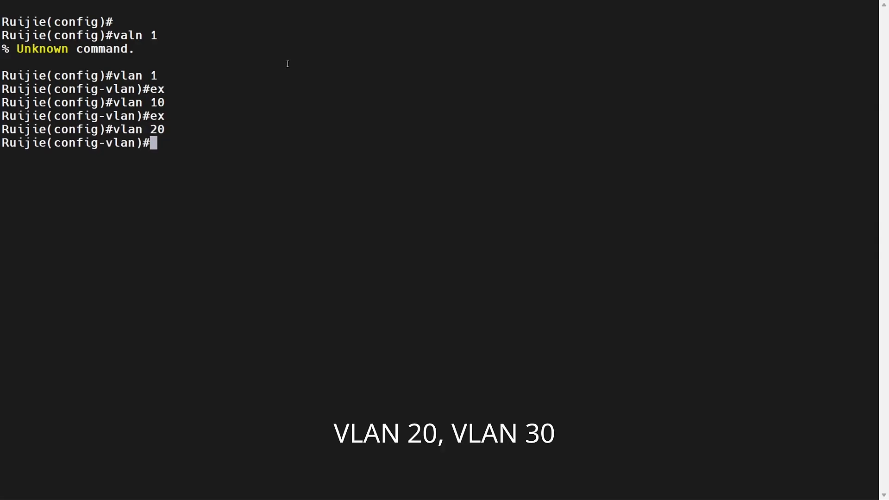
text(ex)
key(Return)
text(vlan 30)
key(Return)
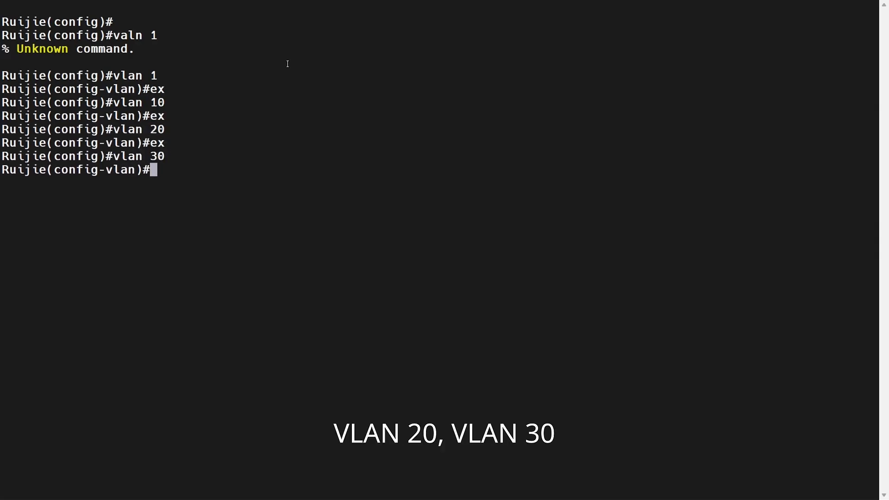
text(ex)
key(Return)
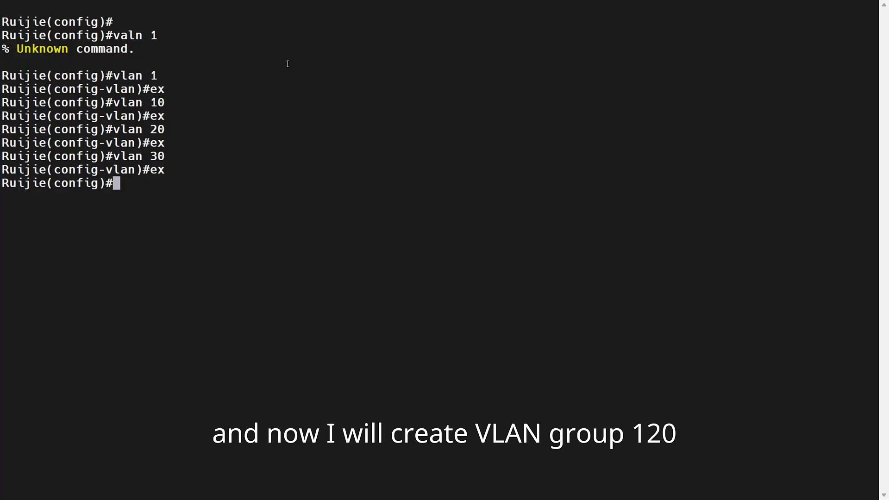